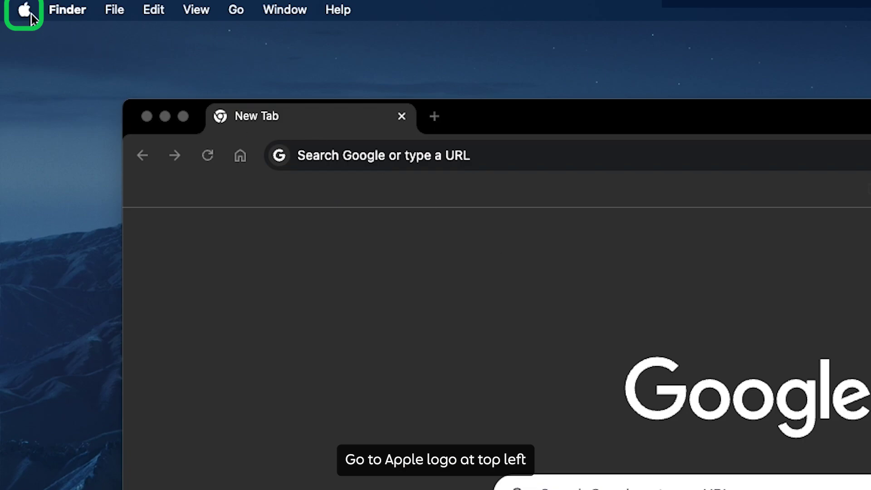
- Open the Full Disk Access page of Privacy & Security in System Settings
{"action": "left_click", "coordinate": [25, 9]}
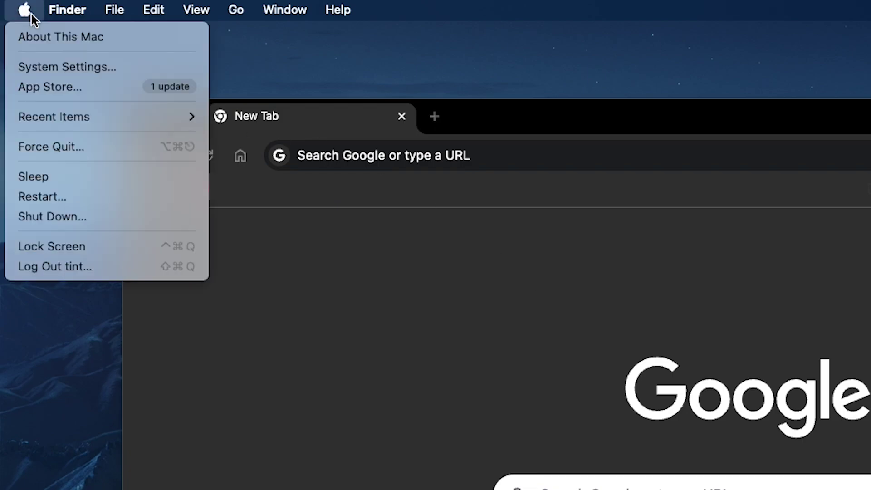
{"action": "left_click", "coordinate": [69, 70]}
{"action": "left_click", "coordinate": [236, 356]}
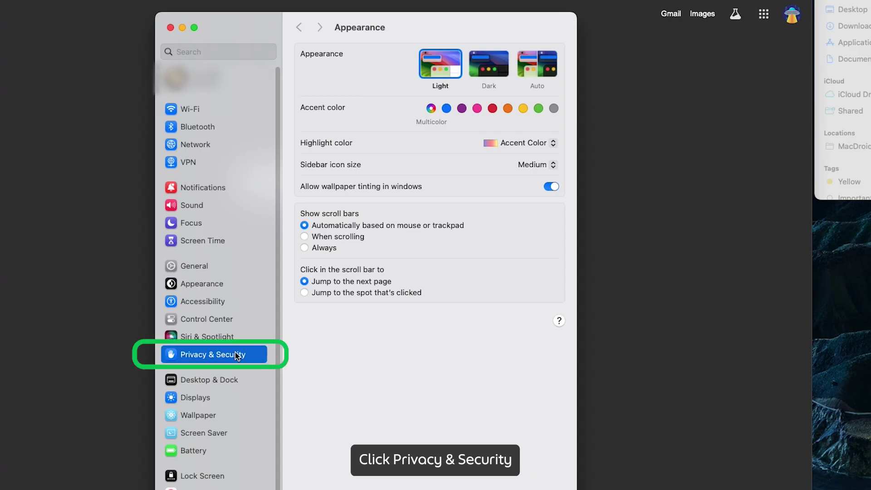
{"action": "left_click", "coordinate": [373, 421]}
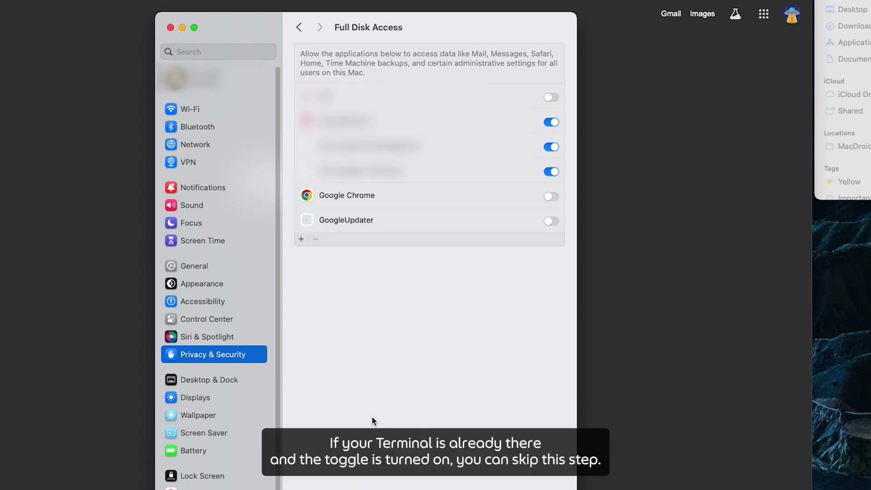
- Add Terminal from the Utilities folder in Applications to the apps allowed Full Disk Access
{"action": "left_click", "coordinate": [301, 240]}
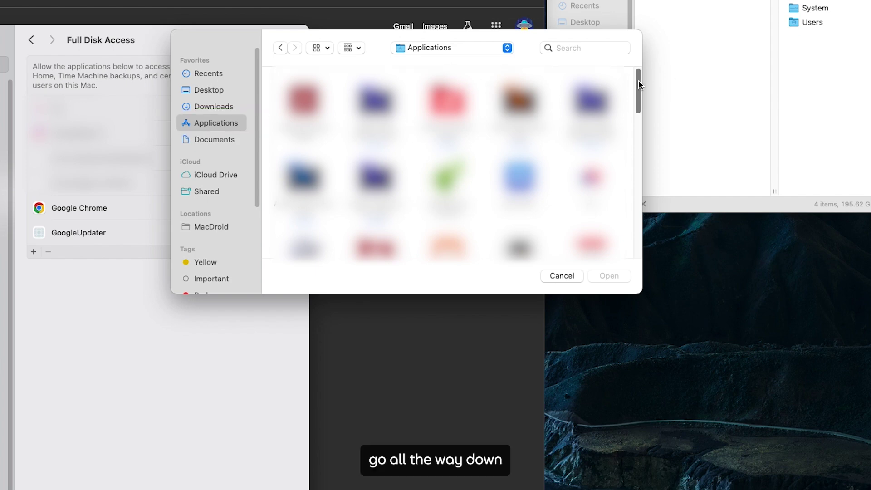
{"action": "left_click_drag", "start_coordinate": [639, 84], "coordinate": [635, 214]}
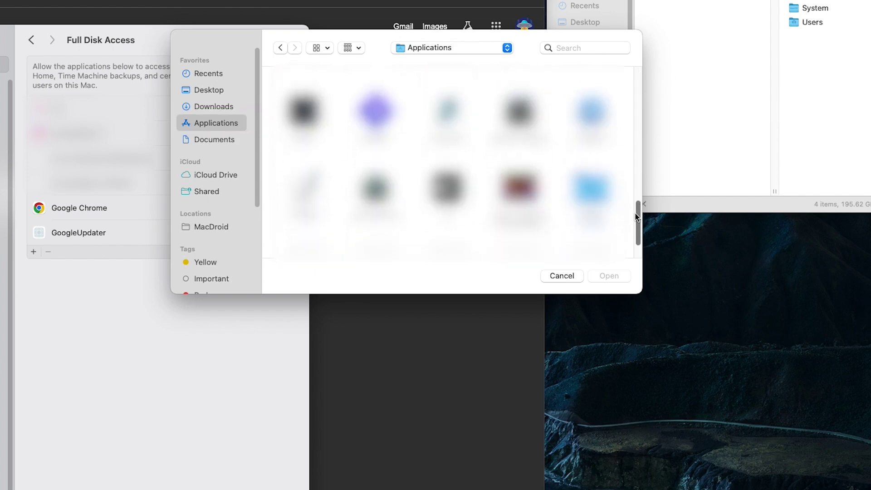
{"action": "double_click", "coordinate": [591, 194]}
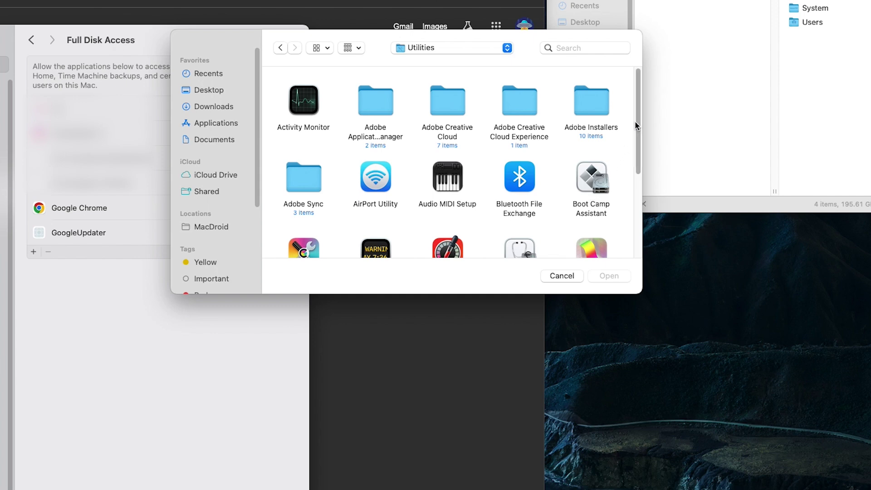
{"action": "left_click_drag", "start_coordinate": [635, 122], "coordinate": [632, 204]}
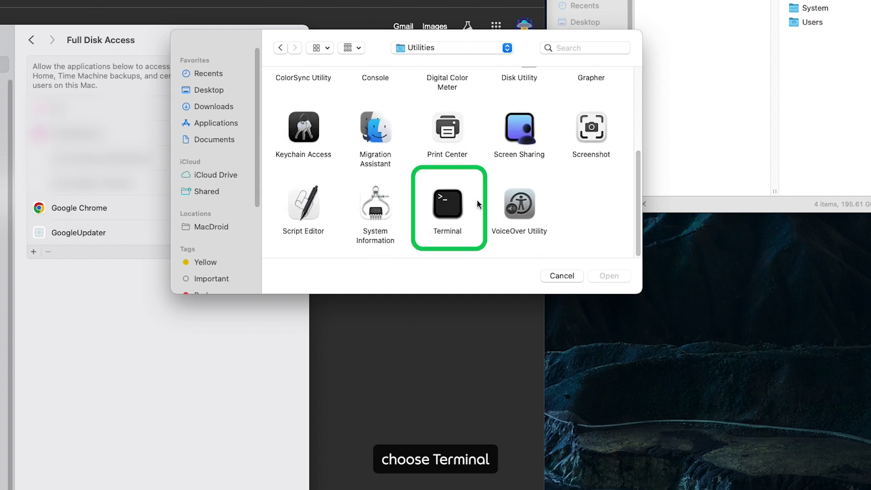
{"action": "left_click", "coordinate": [456, 208]}
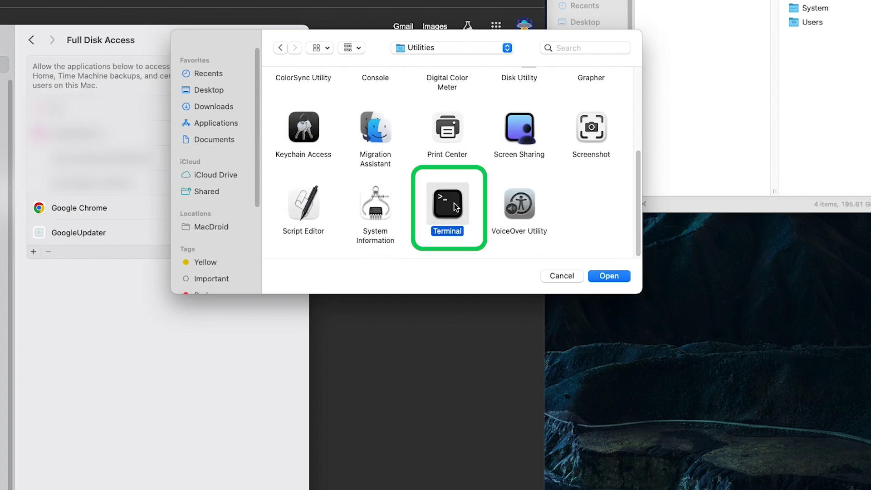
{"action": "left_click", "coordinate": [604, 277]}
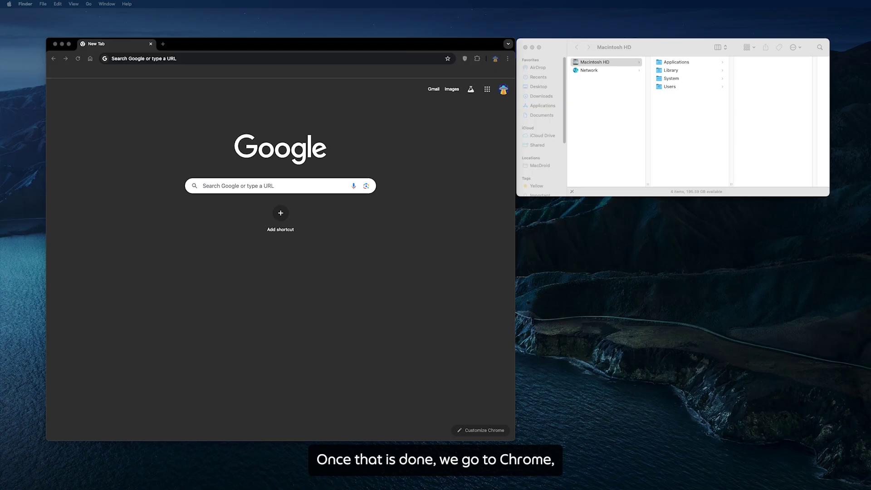
{"action": "left_click", "coordinate": [241, 185]}
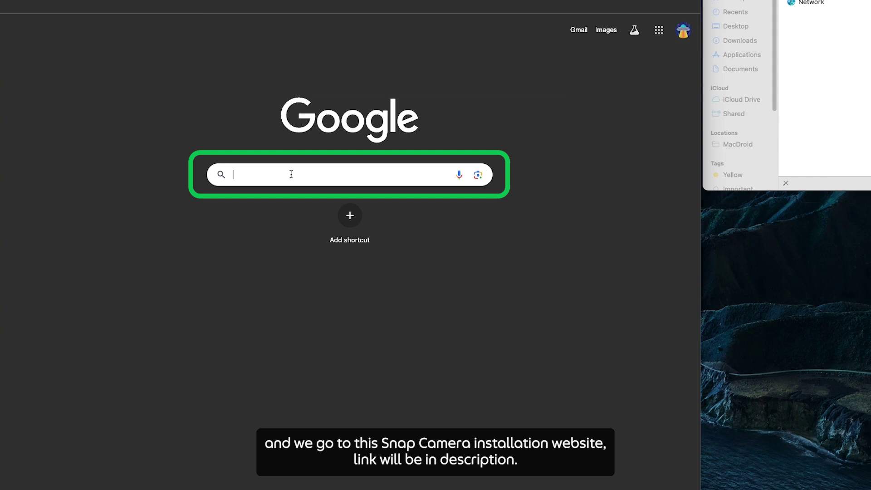
{"action": "type", "text": "https://github.com/jaku/SnapCameraPreservation#instructions-for-mac"}
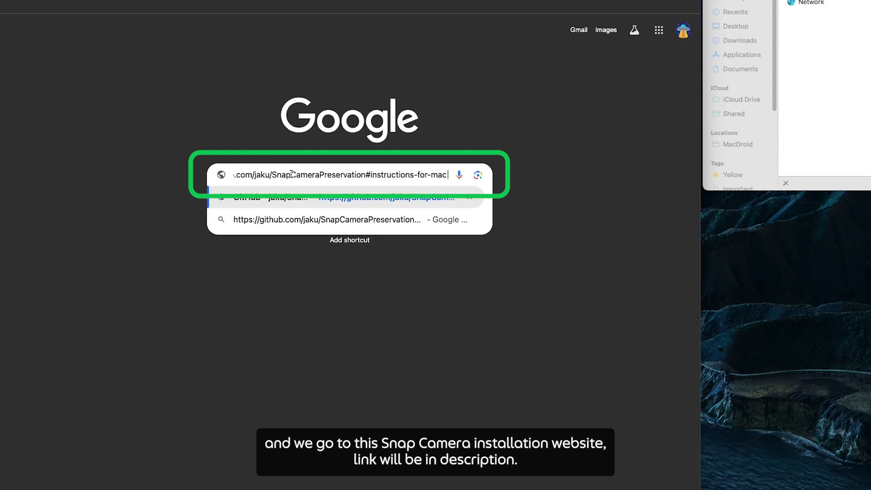
{"action": "key", "text": "Return"}
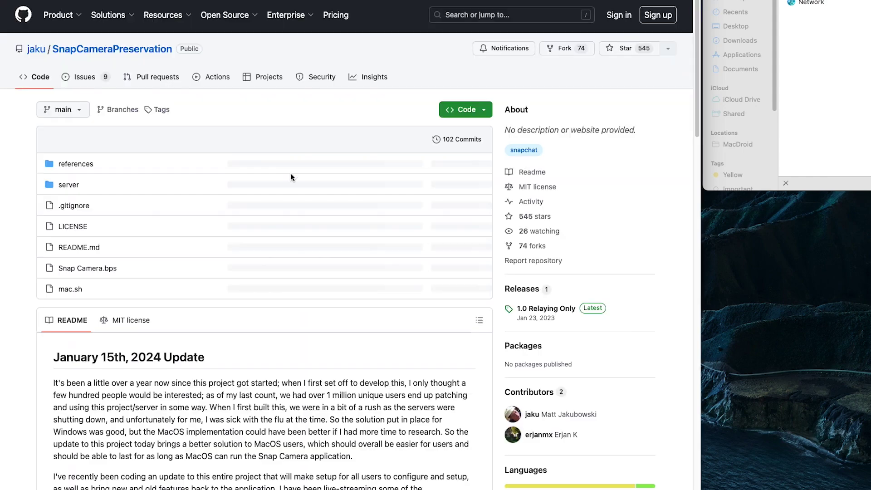
{"action": "scroll", "coordinate": [291, 177], "scroll_direction": "down", "scroll_amount": 10}
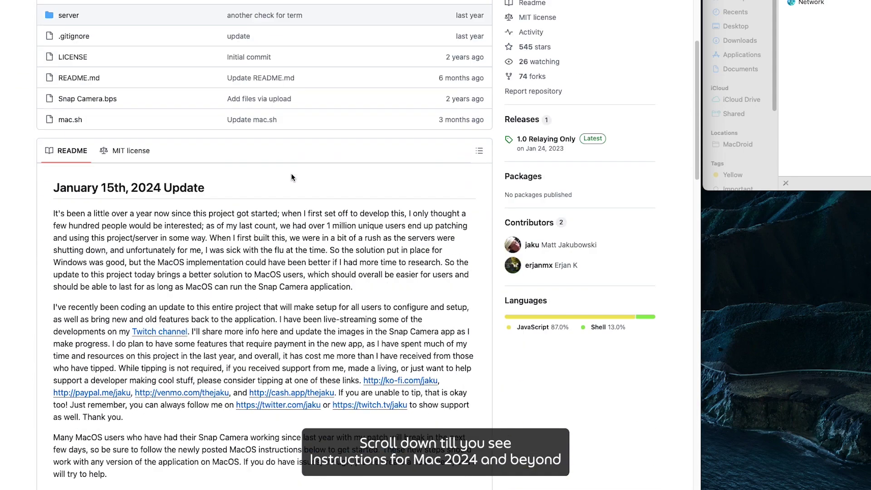
{"action": "scroll", "coordinate": [291, 177], "scroll_direction": "down", "scroll_amount": 14}
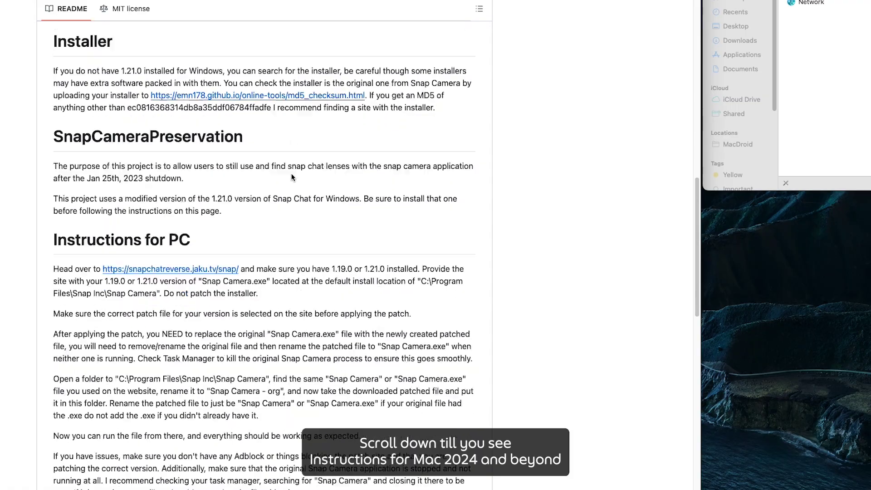
{"action": "scroll", "coordinate": [293, 177], "scroll_direction": "down", "scroll_amount": 6}
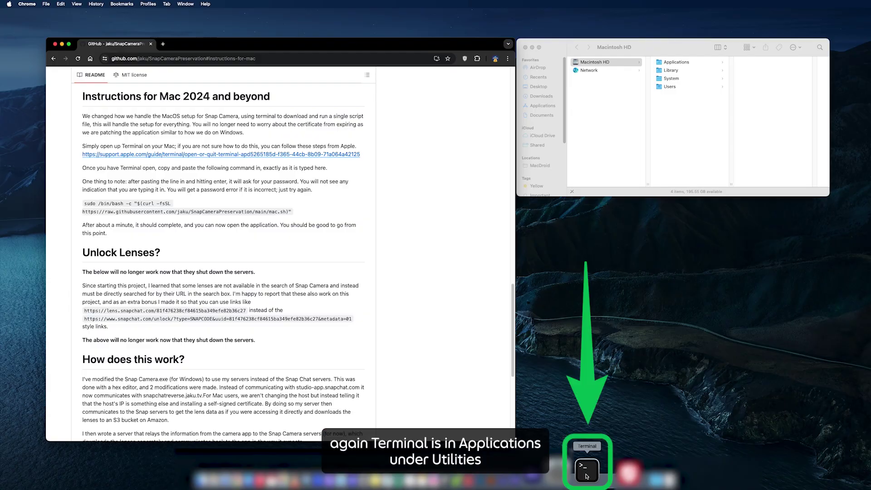
- Open Terminal and paste in the sudo /bin/bash mac.sh install command copied from the Mac instructions
{"action": "left_click", "coordinate": [587, 476]}
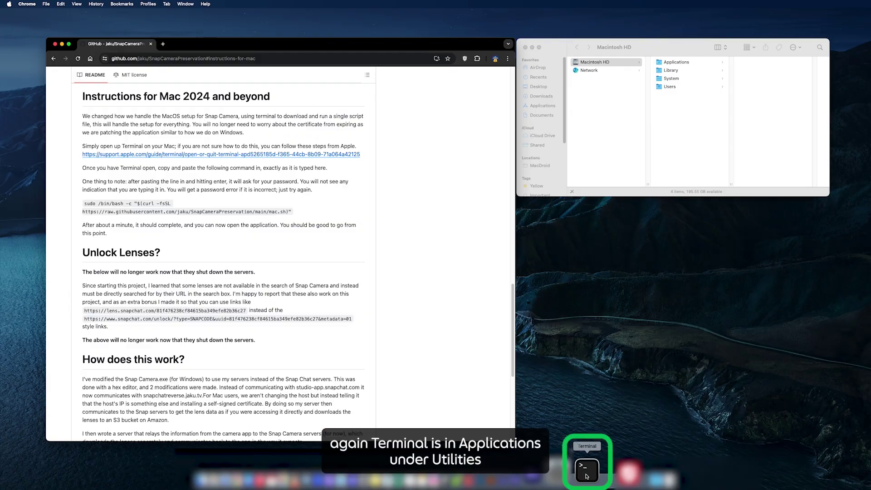
{"action": "left_click_drag", "start_coordinate": [292, 212], "coordinate": [82, 204]}
{"action": "right_click", "coordinate": [111, 205]}
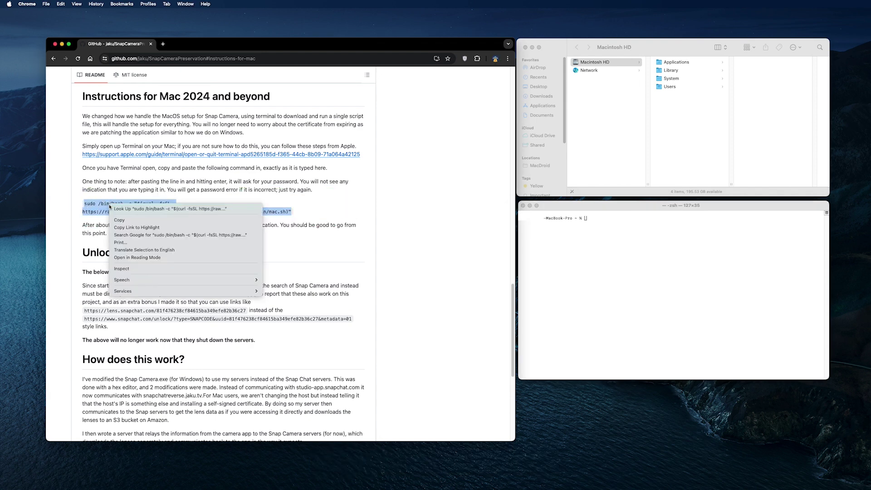
{"action": "left_click", "coordinate": [131, 219]}
{"action": "right_click", "coordinate": [592, 219]}
{"action": "left_click", "coordinate": [593, 248]}
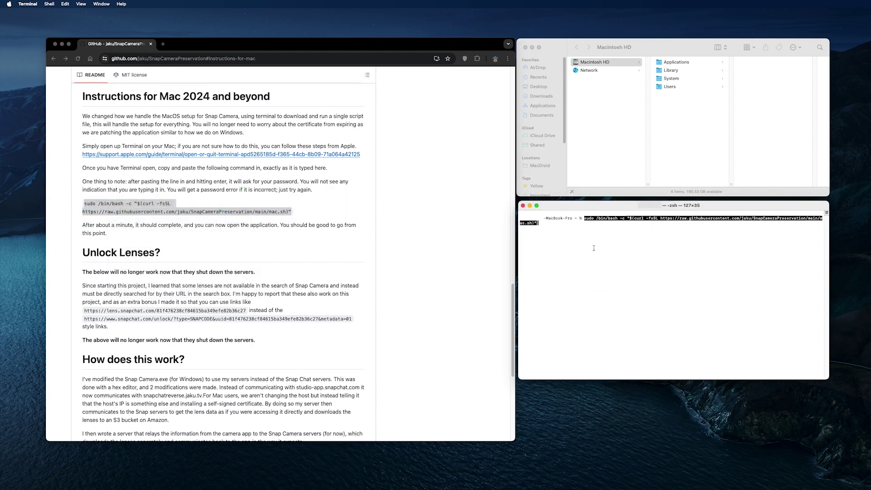
- Run the install command, authorizing it with the computer password, and quit Snap Camera once it has opened
{"action": "key", "text": "Return"}
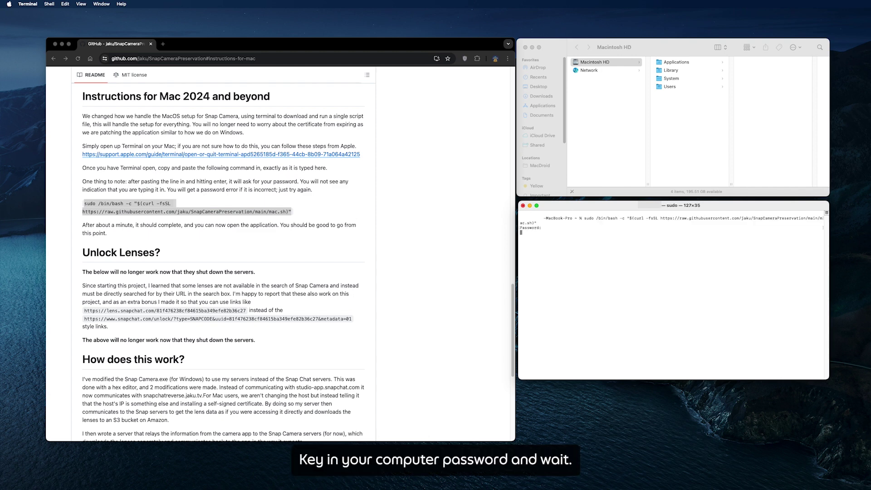
{"action": "key", "text": "Return"}
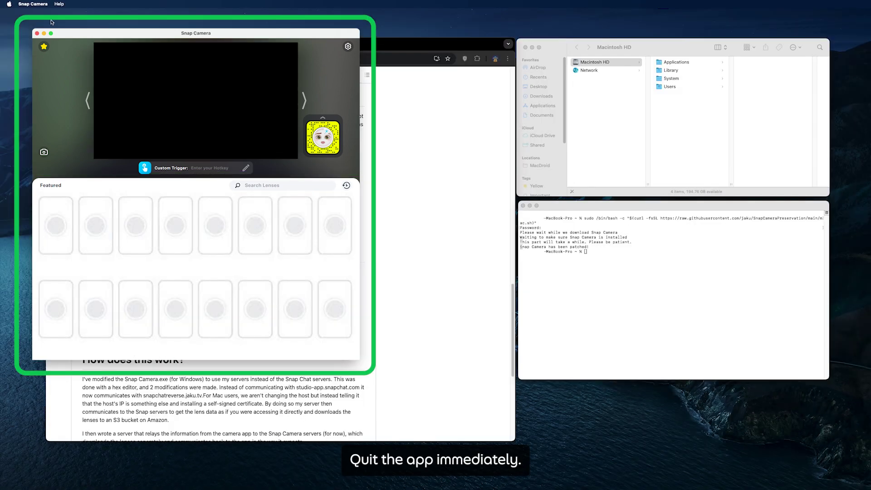
{"action": "left_click", "coordinate": [34, 4]}
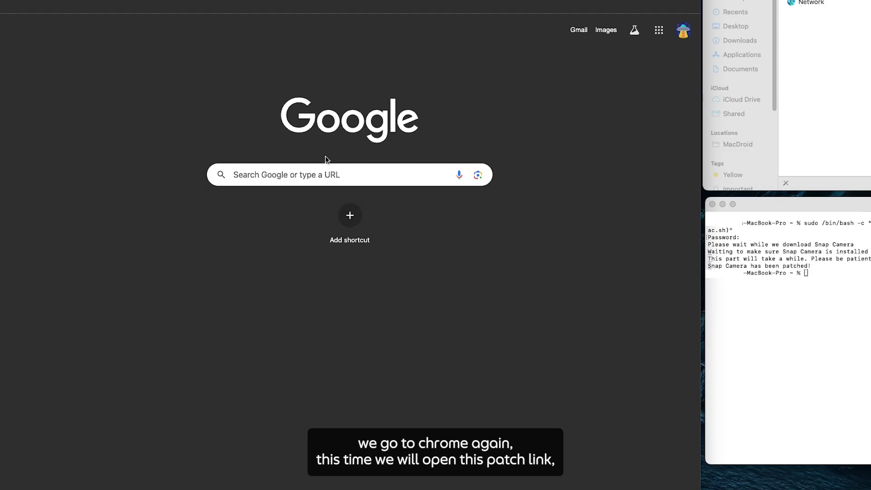
- In Chrome, open the GitHub repository ptrumpis/snap-camera-signature-patch?tab=readme-ov-file
{"action": "left_click", "coordinate": [309, 175]}
{"action": "key", "text": "super+v"}
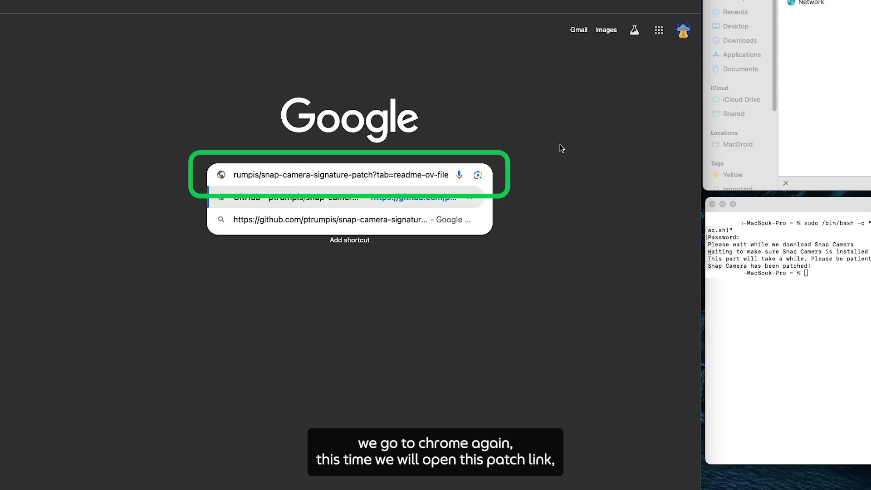
{"action": "key", "text": "Return"}
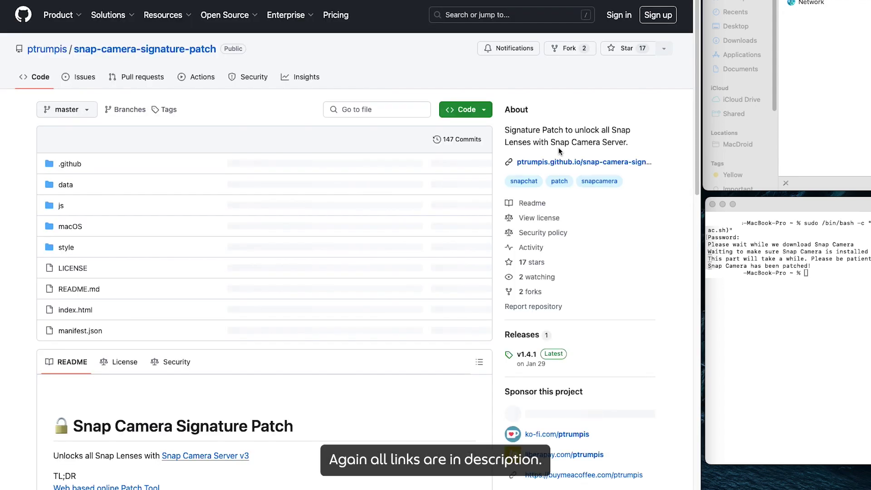
- Open the "Web based online Patch Tool" link from the README's Usage section in a new tab and switch to it
{"action": "scroll", "coordinate": [65, 205], "scroll_direction": "down", "scroll_amount": 1}
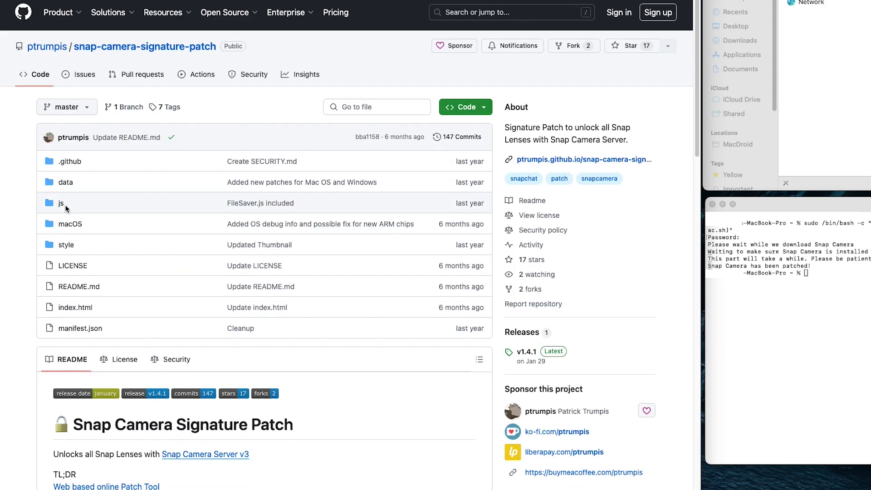
{"action": "scroll", "coordinate": [65, 205], "scroll_direction": "down", "scroll_amount": 10}
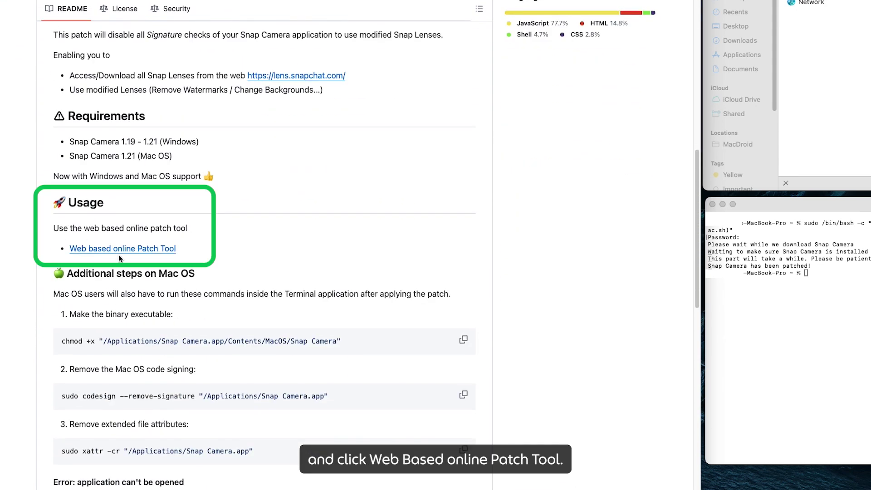
{"action": "right_click", "coordinate": [128, 251]}
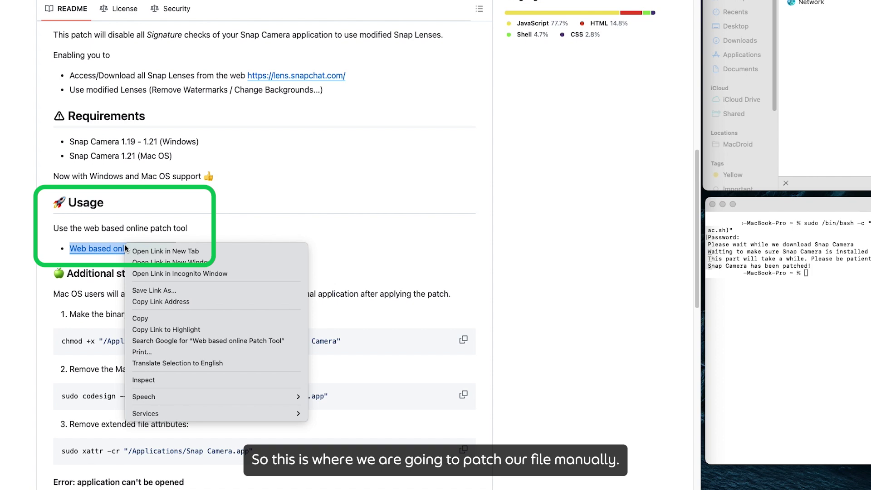
{"action": "left_click", "coordinate": [155, 250]}
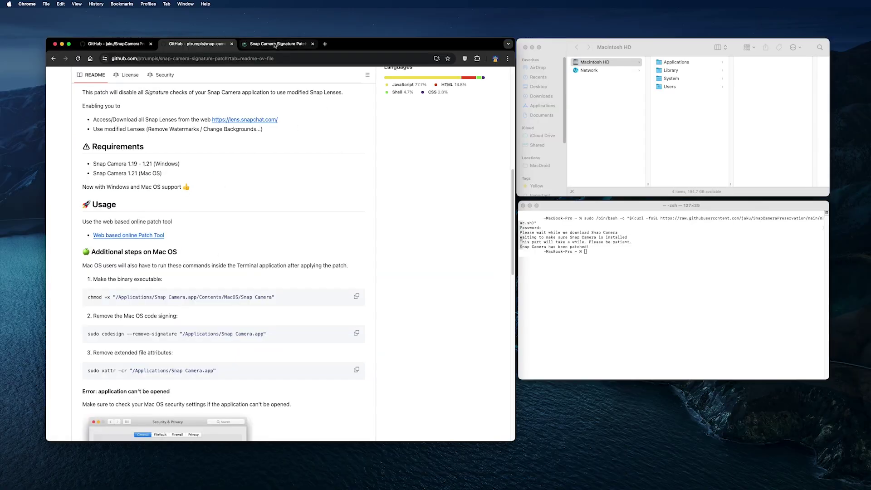
{"action": "left_click", "coordinate": [281, 49]}
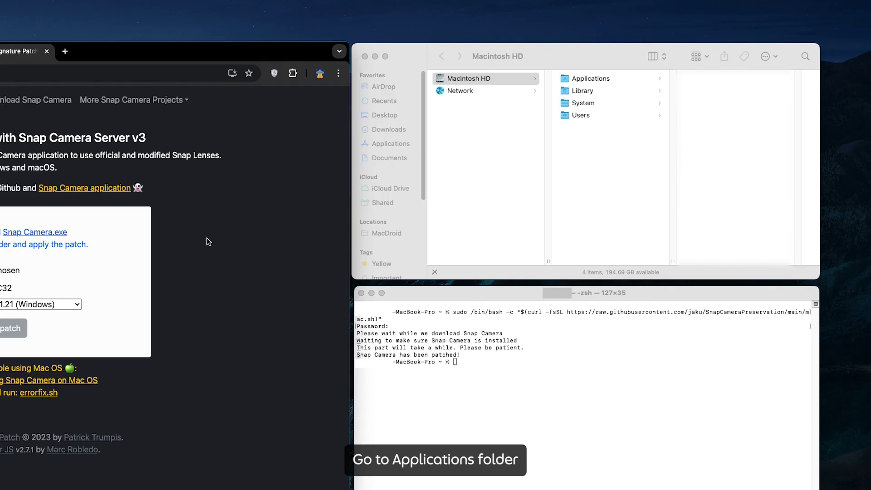
- In Finder, show the package contents of the Snap Camera app in the Applications folder
{"action": "left_click", "coordinate": [607, 150]}
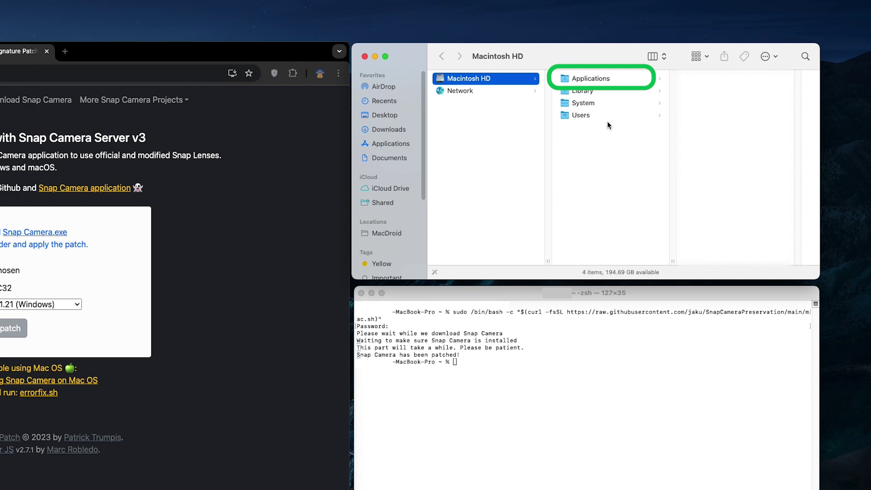
{"action": "left_click", "coordinate": [618, 79]}
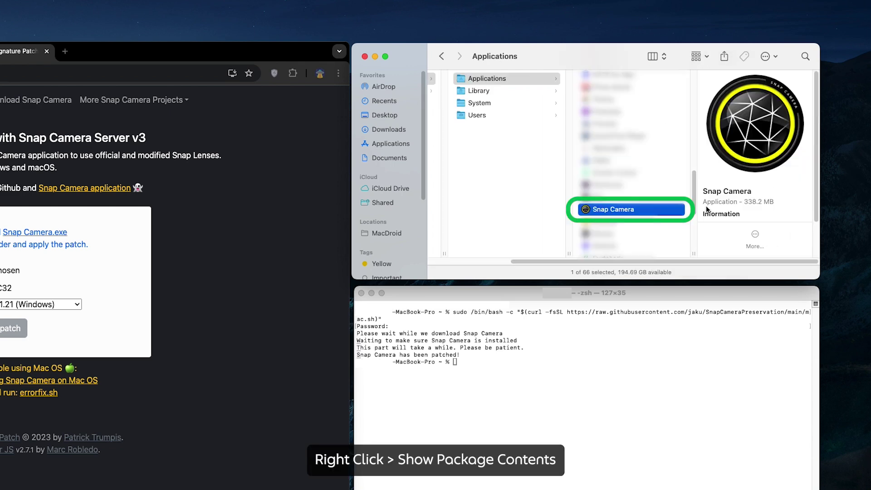
{"action": "right_click", "coordinate": [669, 212]}
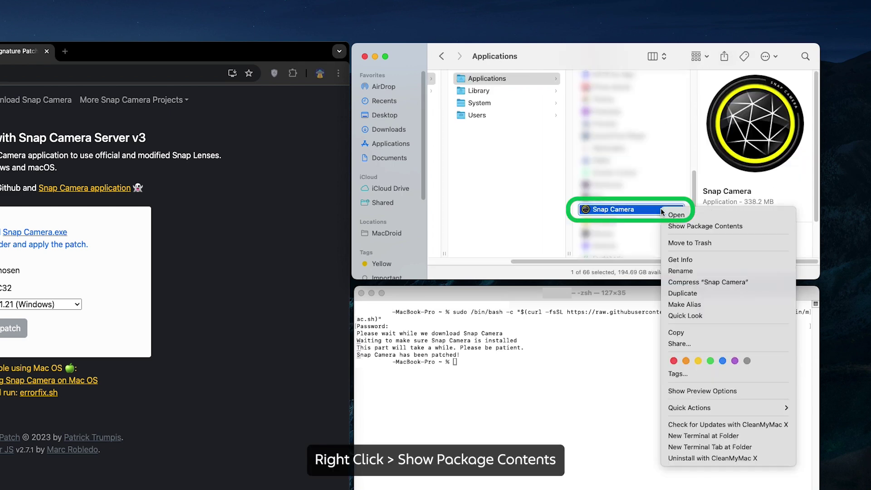
{"action": "left_click", "coordinate": [701, 227]}
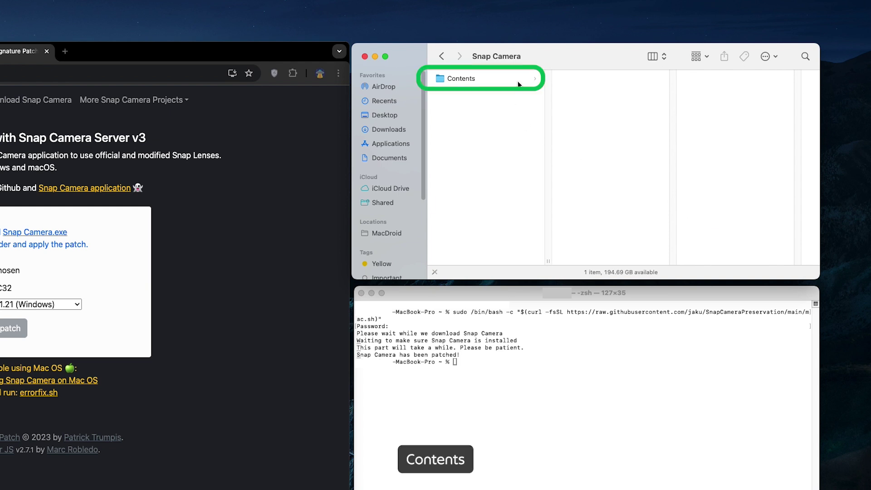
- Load the Snap Camera executable from the package's Contents/MacOS folder into the patch tool as the chosen file
{"action": "left_click", "coordinate": [517, 80]}
{"action": "left_click", "coordinate": [585, 127]}
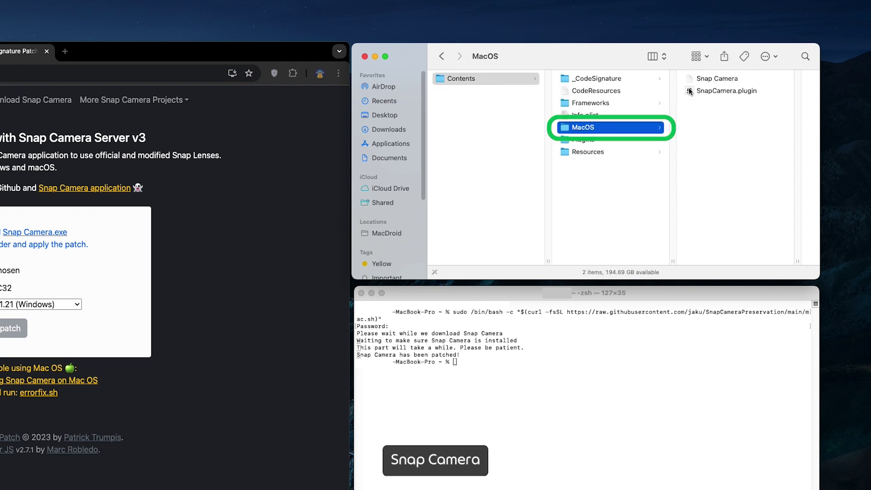
{"action": "left_click", "coordinate": [698, 79]}
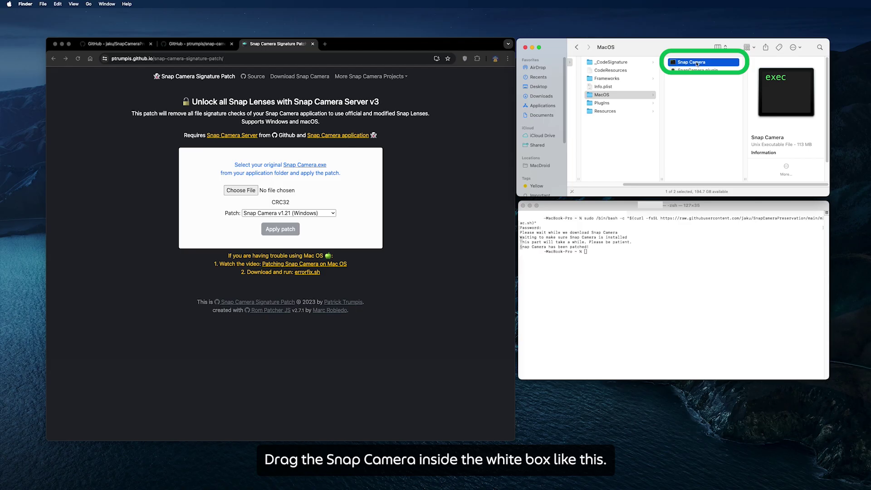
{"action": "left_click_drag", "start_coordinate": [697, 64], "coordinate": [248, 192]}
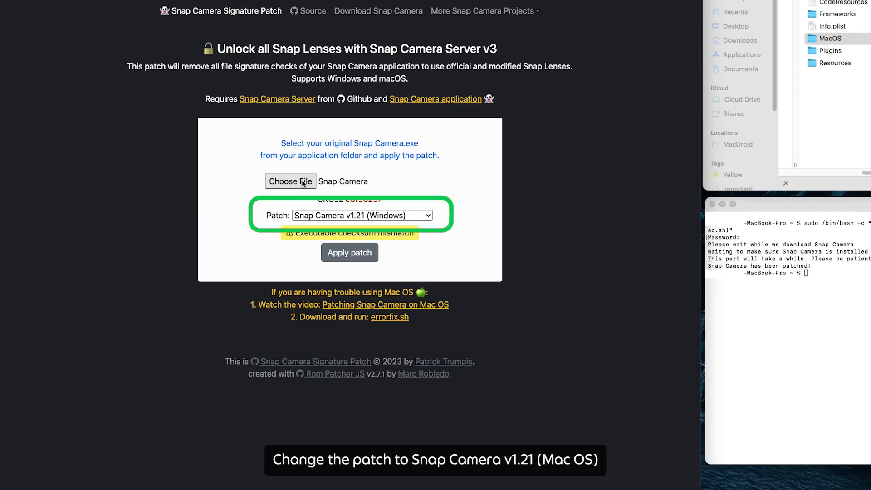
- Set the patch to Snap Camera v1.21 (Mac OS) and apply it to the loaded executable
{"action": "left_click", "coordinate": [311, 212]}
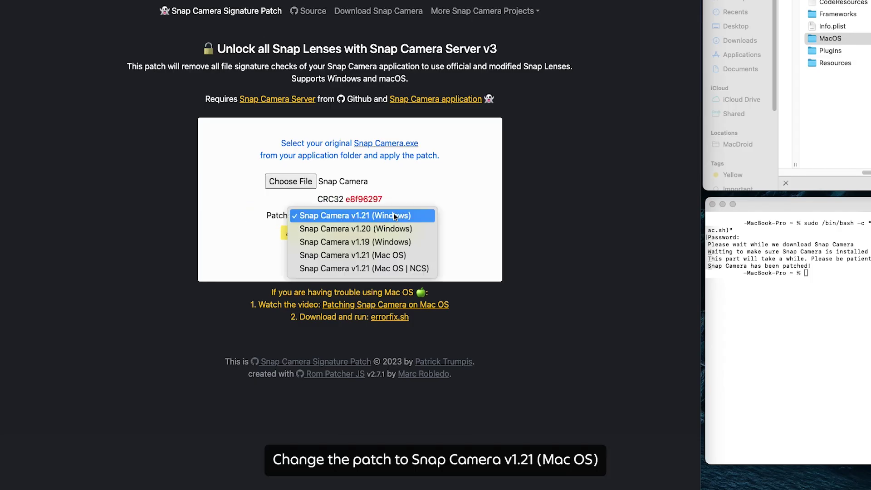
{"action": "left_click", "coordinate": [396, 255]}
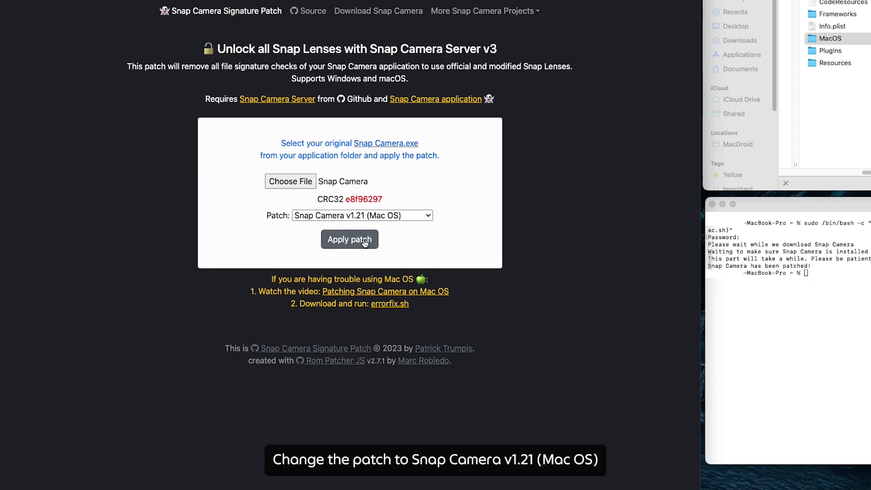
{"action": "left_click", "coordinate": [358, 242]}
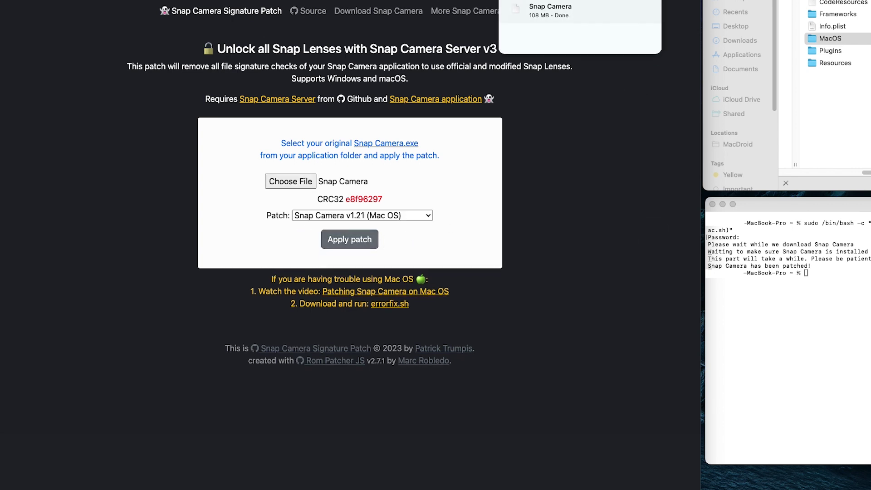
- In Finder, replace the original Snap Camera executable in the package's MacOS folder with the downloaded patched file, authorising with the Mac account password
{"action": "left_click", "coordinate": [626, 9]}
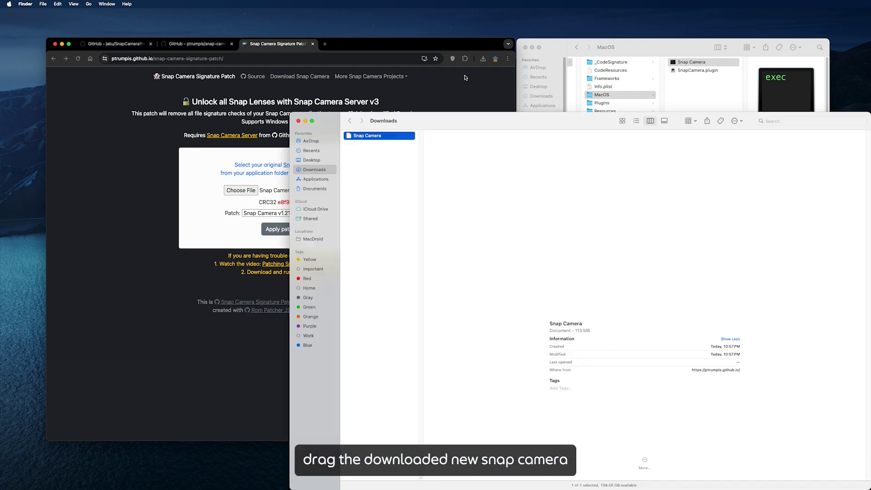
{"action": "left_click_drag", "start_coordinate": [456, 122], "coordinate": [584, 281]}
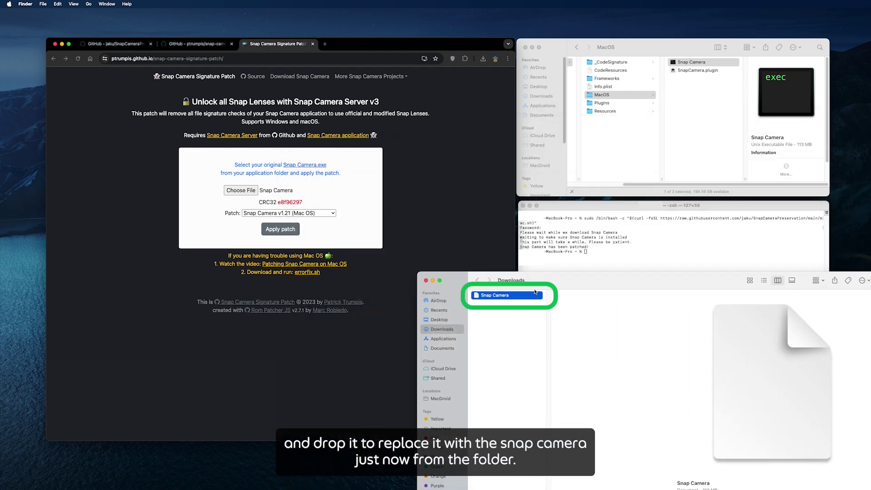
{"action": "left_click_drag", "start_coordinate": [507, 298], "coordinate": [721, 119]}
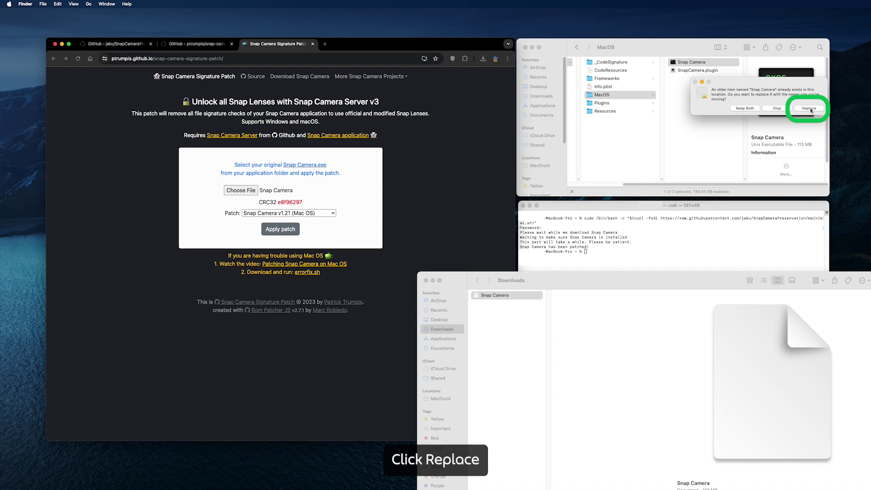
{"action": "left_click", "coordinate": [809, 109]}
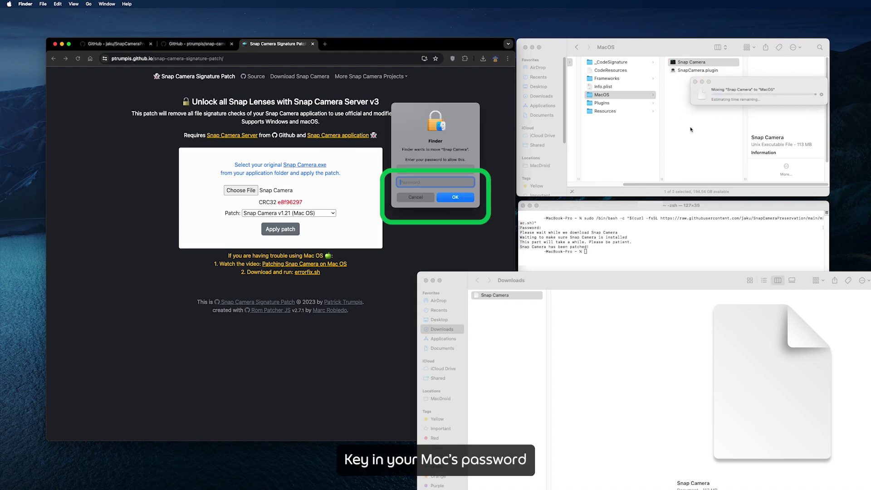
{"action": "type", "text": "••••"}
{"action": "key", "text": "Return"}
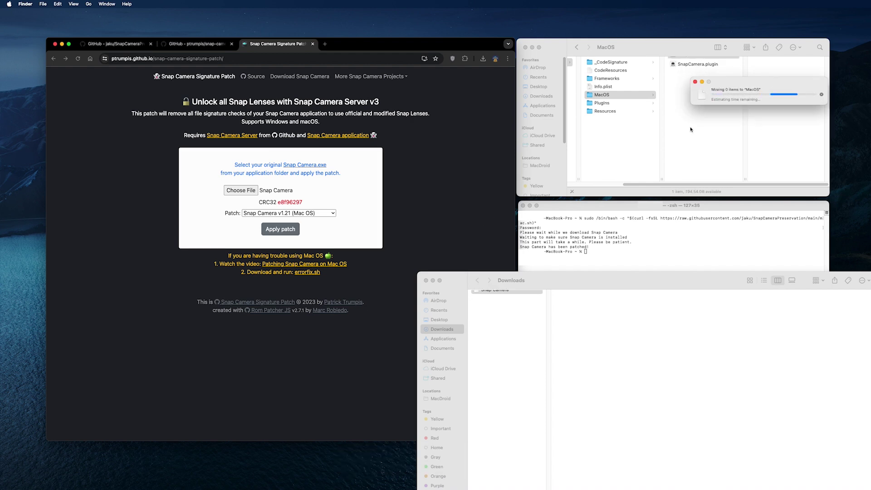
{"action": "left_click", "coordinate": [426, 281]}
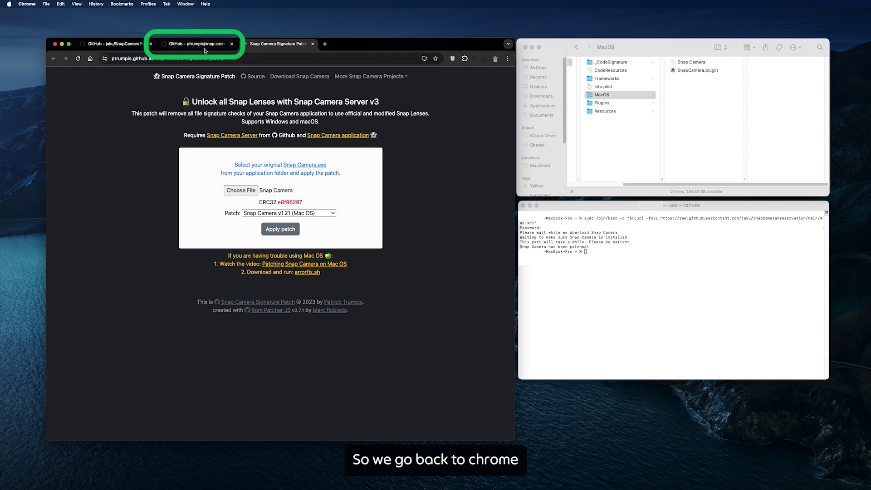
- Copy the chmod +x command from the signature patch README on GitHub and run it in Terminal to make the binary executable
{"action": "left_click", "coordinate": [202, 45]}
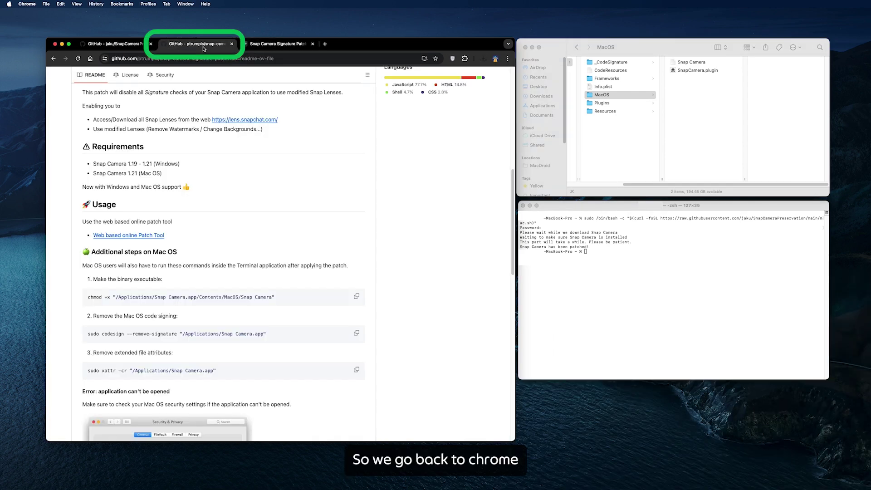
{"action": "left_click", "coordinate": [358, 298]}
{"action": "left_click", "coordinate": [585, 265]}
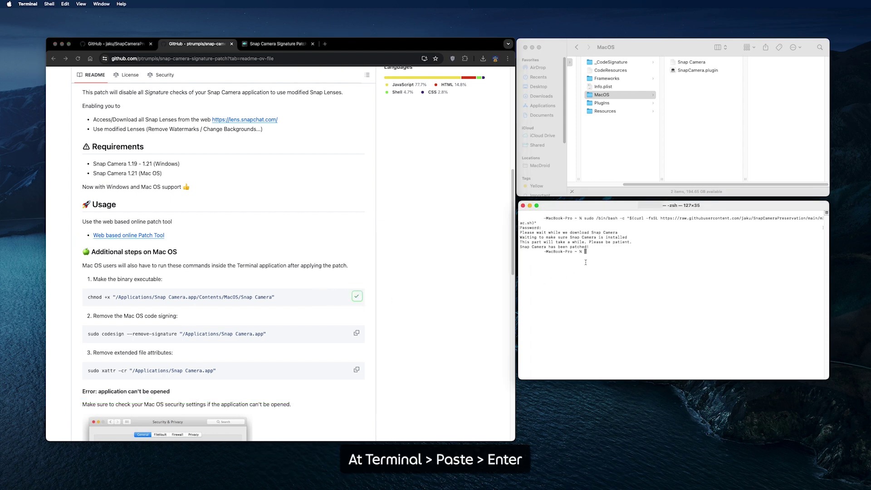
{"action": "key", "text": "super+v"}
{"action": "key", "text": "Return"}
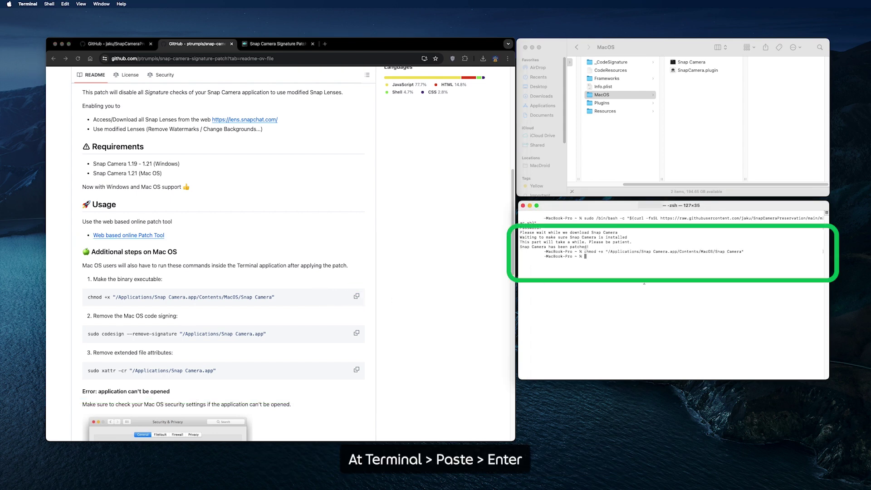
- Copy the README's sudo codesign --remove-signature command from Chrome and run it in Terminal to remove the code signing
{"action": "left_click", "coordinate": [356, 334]}
{"action": "left_click", "coordinate": [356, 334]}
{"action": "left_click", "coordinate": [600, 282]}
{"action": "key", "text": "super+v"}
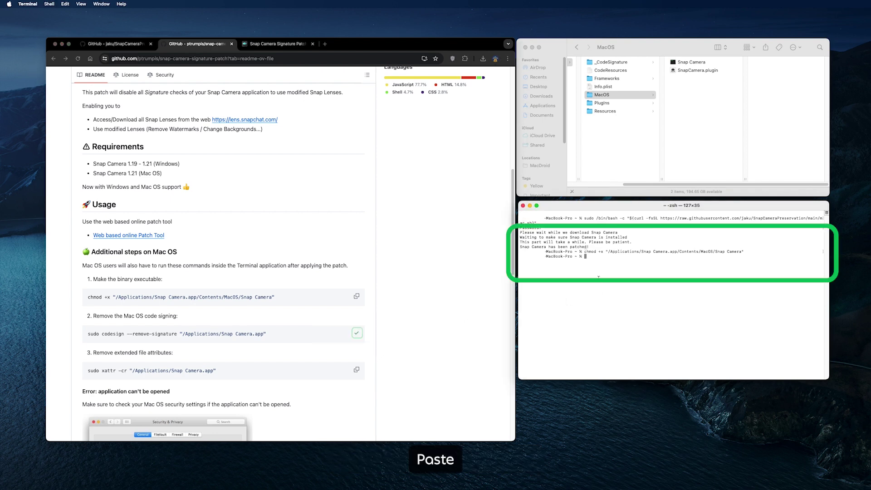
{"action": "key", "text": "Return"}
- Copy the README's sudo xattr -cr command from Chrome and run it in Terminal to remove the extended file attributes
{"action": "left_click", "coordinate": [358, 370]}
{"action": "left_click", "coordinate": [357, 370]}
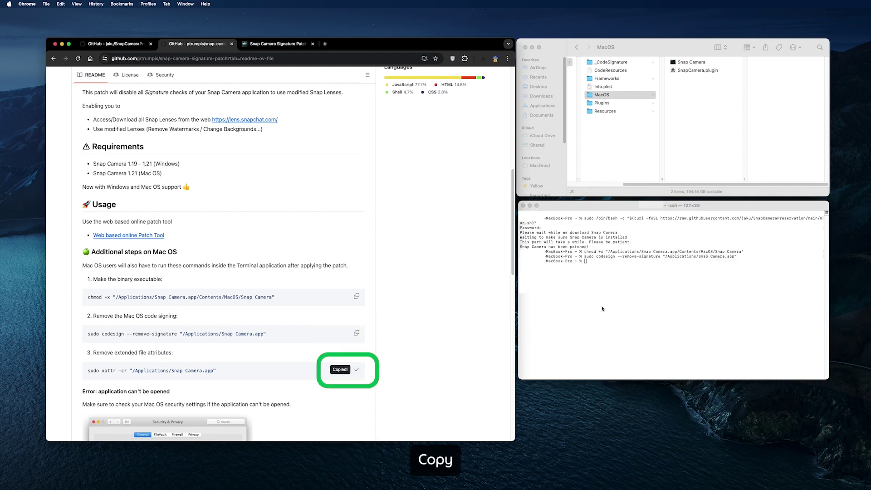
{"action": "left_click", "coordinate": [612, 292]}
{"action": "key", "text": "super+v"}
{"action": "key", "text": "Return"}
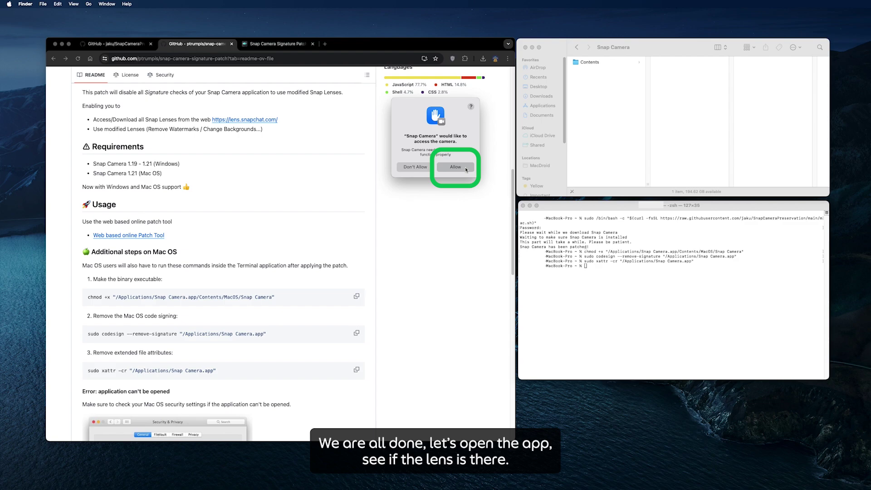
- Allow Snap Camera to access the camera and the microphone
{"action": "left_click", "coordinate": [466, 169]}
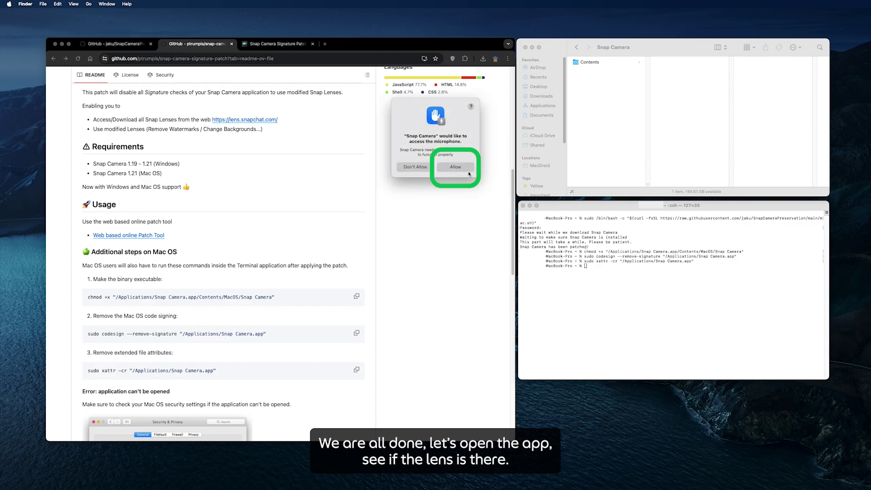
{"action": "left_click", "coordinate": [466, 168]}
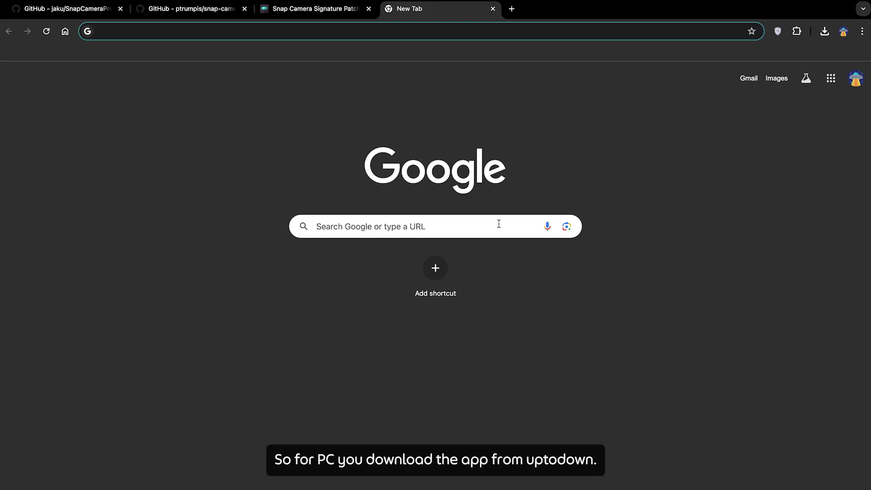
{"action": "left_click", "coordinate": [499, 223]}
{"action": "key", "text": "super+v"}
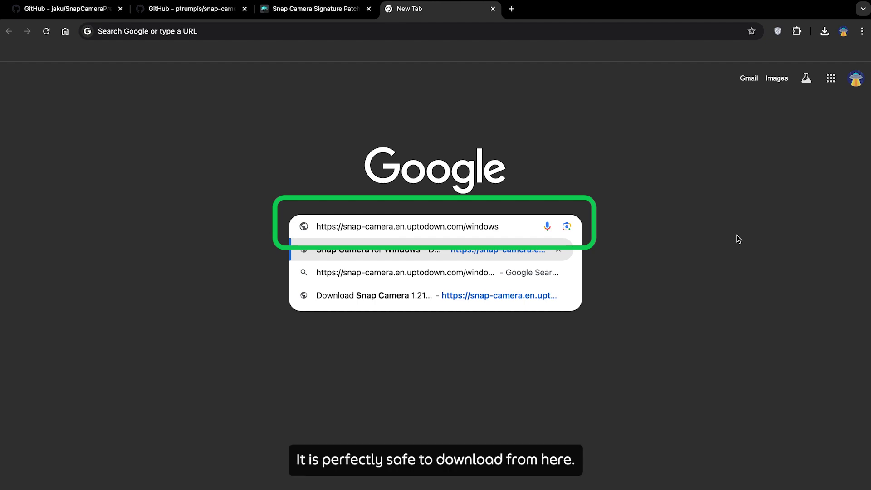
{"action": "key", "text": "Return"}
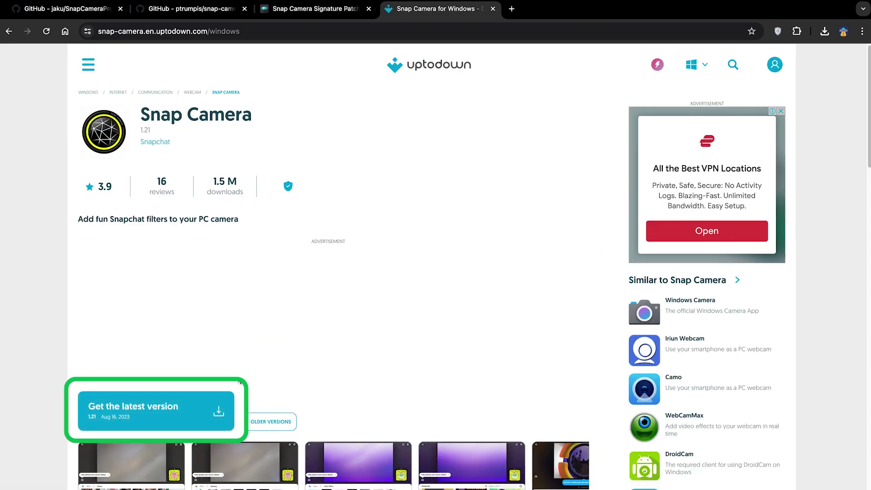
{"action": "left_click", "coordinate": [213, 407]}
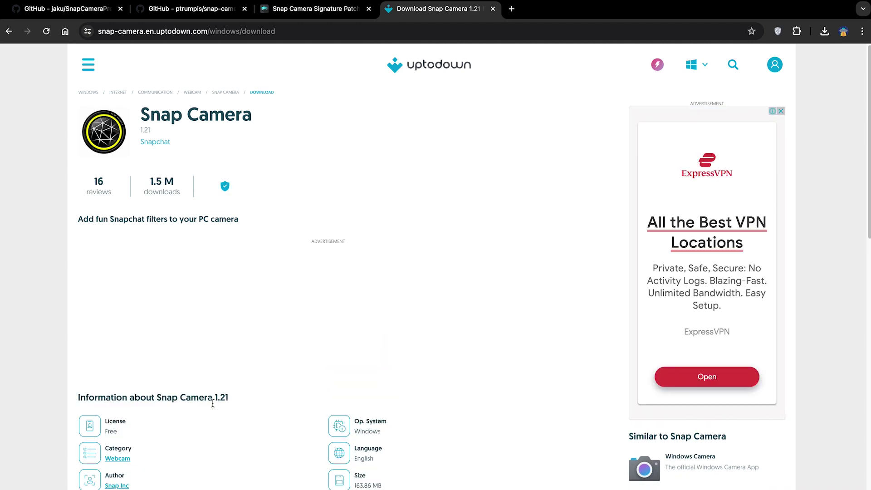
{"action": "scroll", "coordinate": [214, 402], "scroll_direction": "down", "scroll_amount": 5}
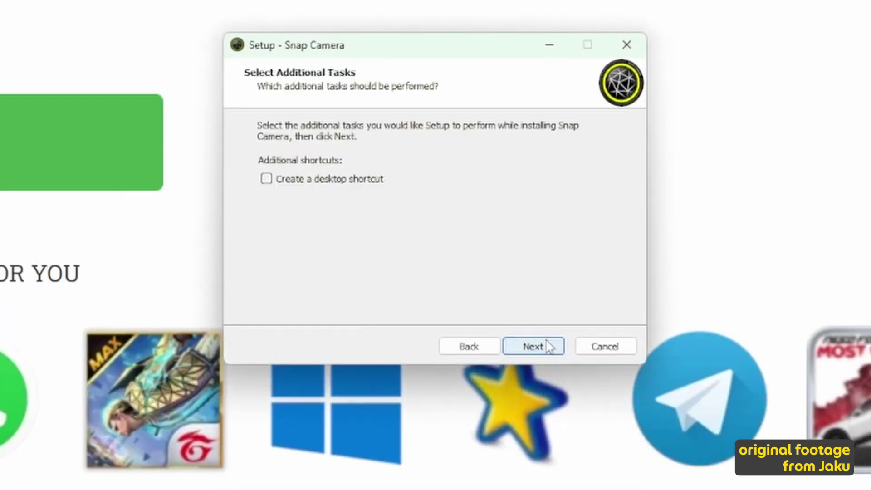
- Install Snap Camera on Windows without a desktop shortcut and finish the setup with Launch Snap Camera turned off
{"action": "left_click", "coordinate": [548, 347]}
{"action": "left_click", "coordinate": [534, 346]}
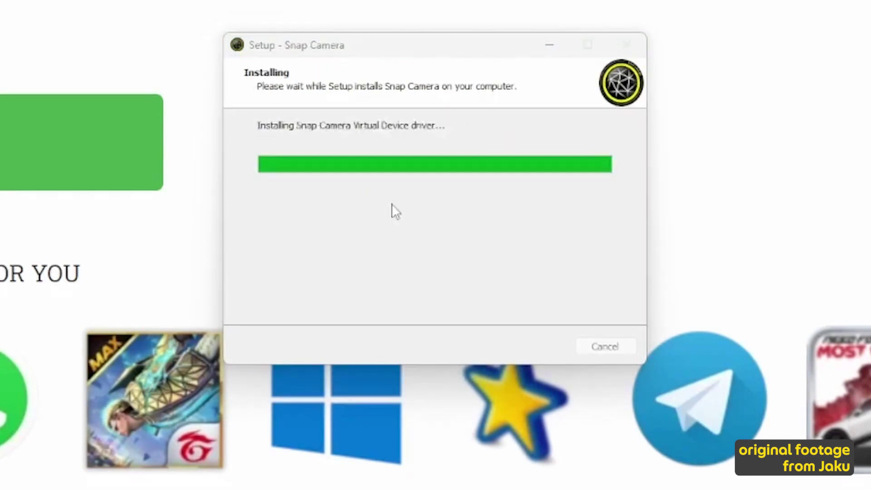
{"action": "left_click", "coordinate": [408, 199]}
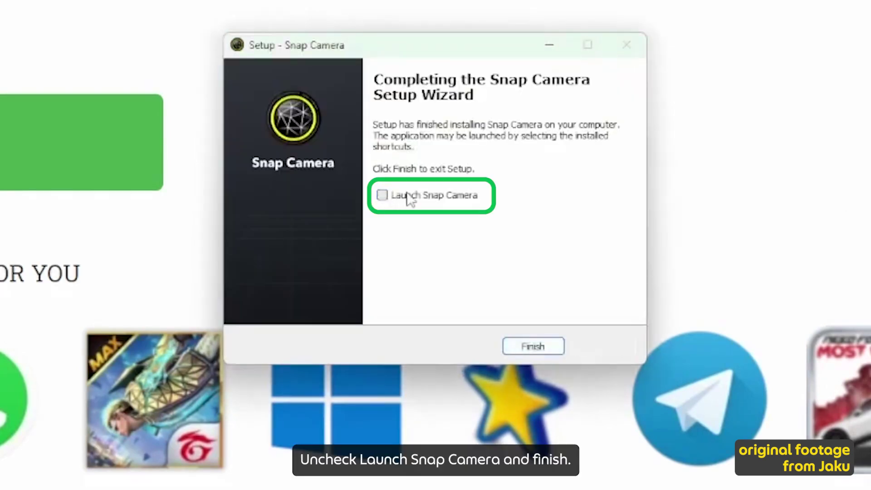
{"action": "left_click", "coordinate": [535, 346]}
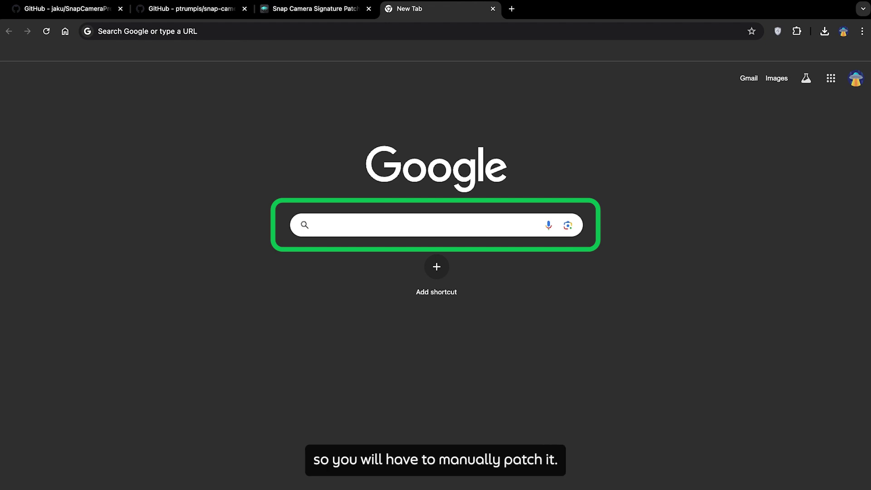
- In Chrome, open the GitHub repository jaku/SnapCameraPreservation and go to the README's instructions for PC
{"action": "left_click", "coordinate": [376, 224]}
{"action": "key", "text": "ctrl+v"}
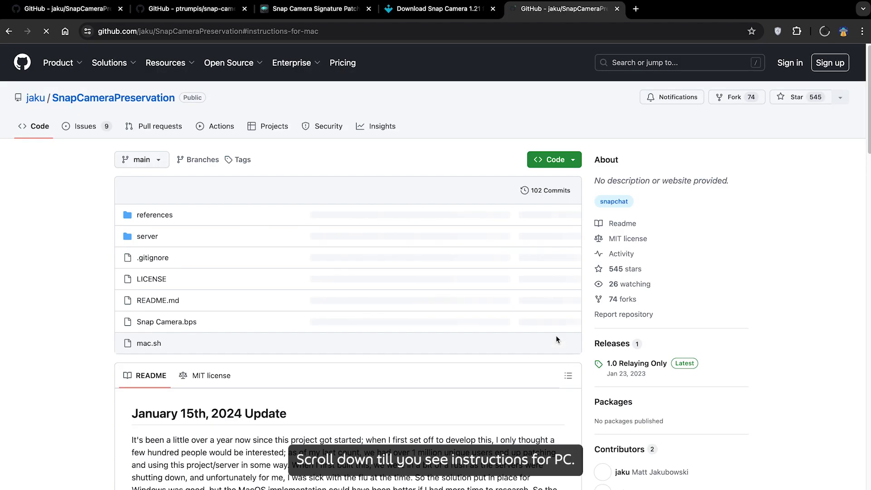
{"action": "scroll", "coordinate": [591, 340], "scroll_direction": "down", "scroll_amount": 1}
{"action": "scroll", "coordinate": [590, 342], "scroll_direction": "down", "scroll_amount": 15}
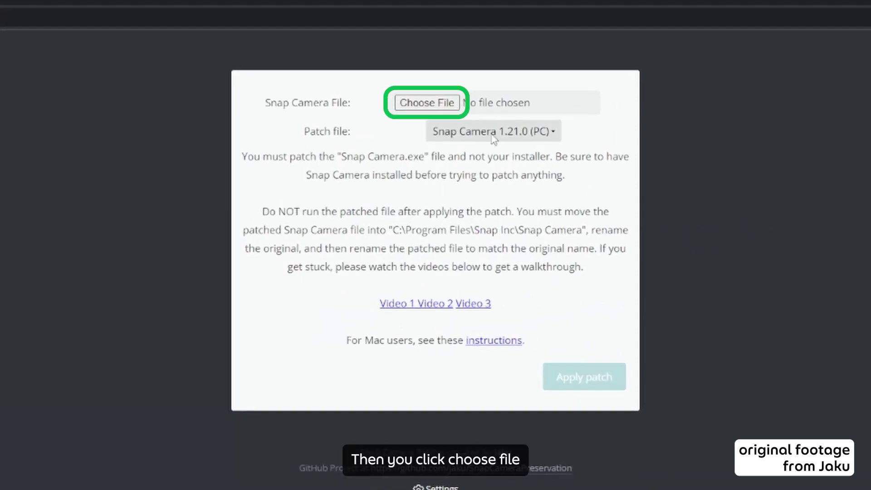
- Load Snap Camera.exe from C:\Program Files\Snap Inc\Snap Camera into the online patcher and apply the Snap Camera 1.21.0 (PC) patch
{"action": "left_click", "coordinate": [426, 103]}
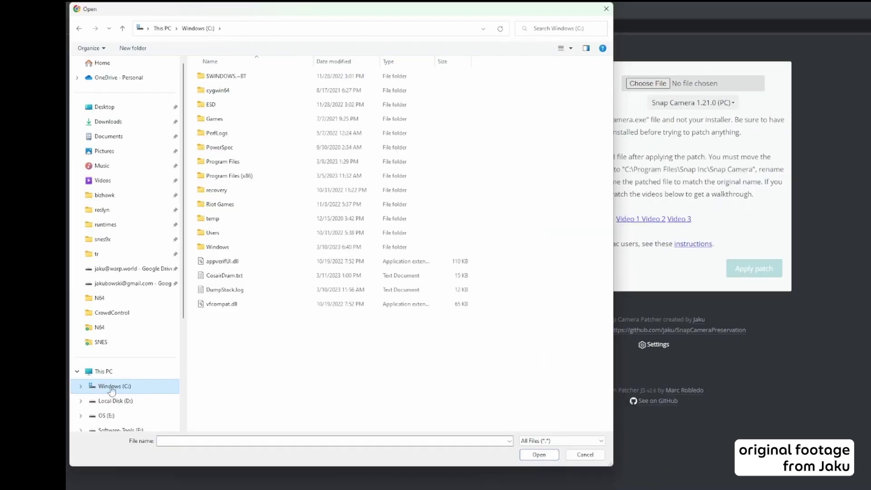
{"action": "double_click", "coordinate": [227, 162]}
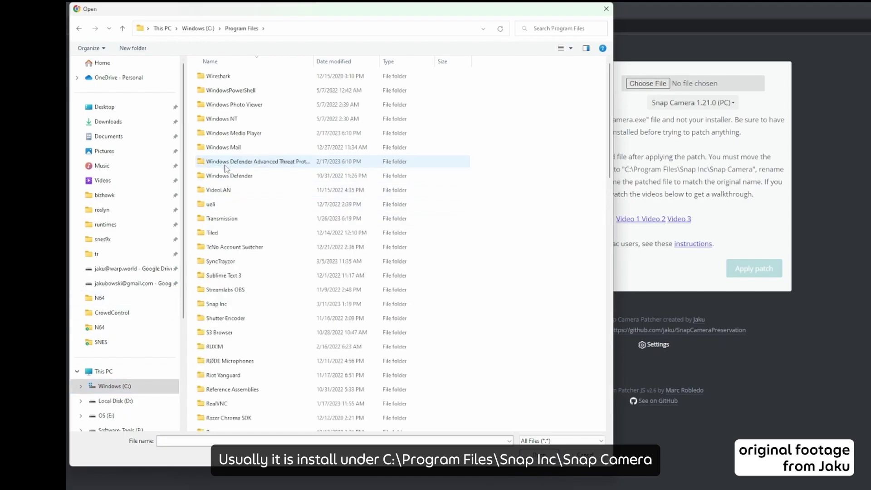
{"action": "double_click", "coordinate": [221, 306]}
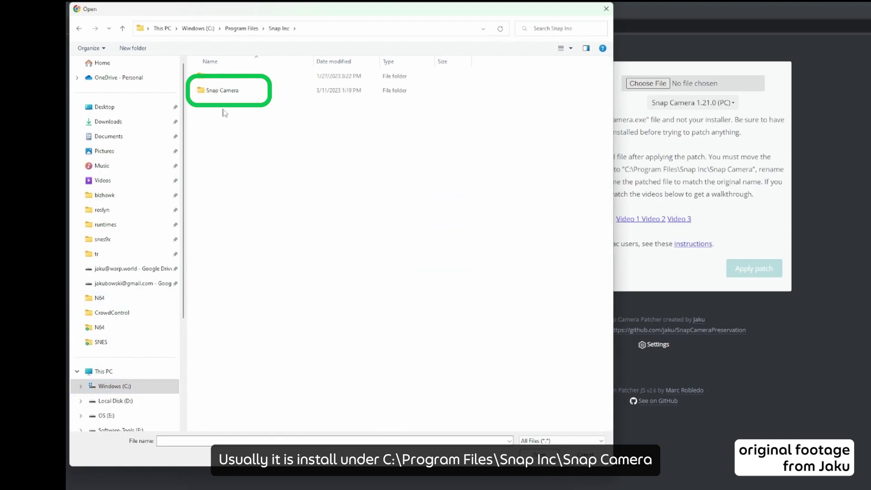
{"action": "double_click", "coordinate": [225, 95]}
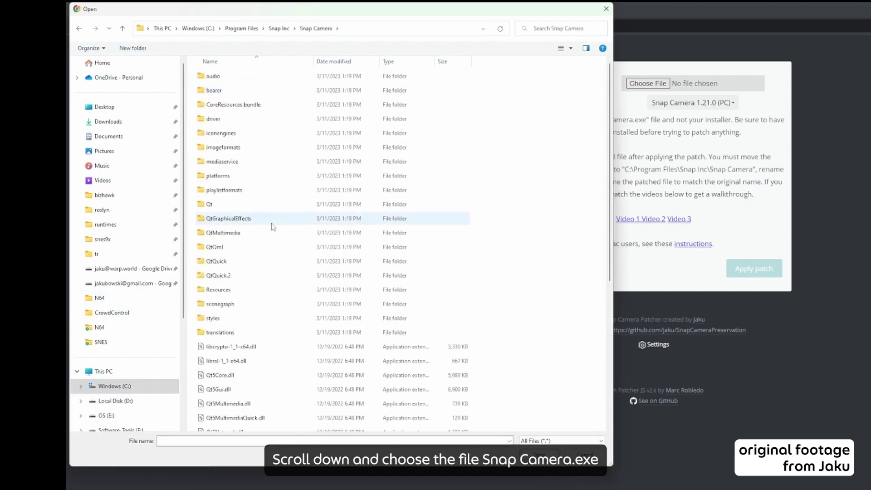
{"action": "scroll", "coordinate": [273, 225], "scroll_direction": "down", "scroll_amount": 5}
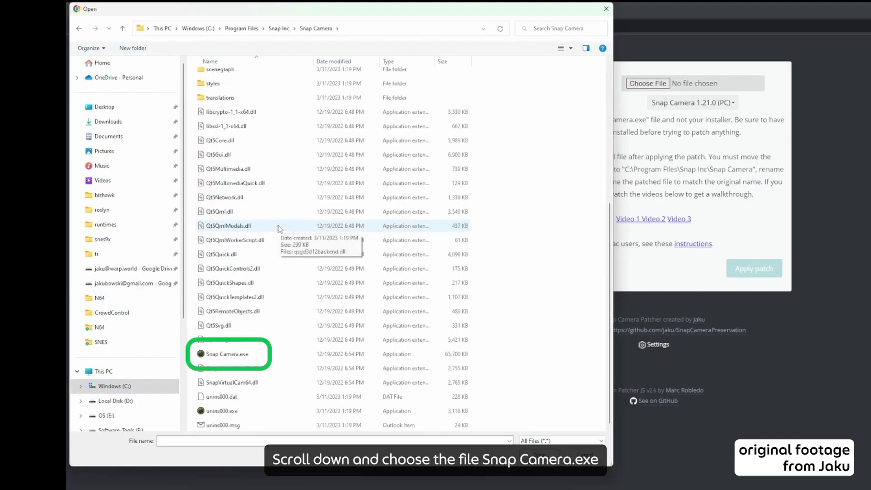
{"action": "left_click", "coordinate": [232, 357]}
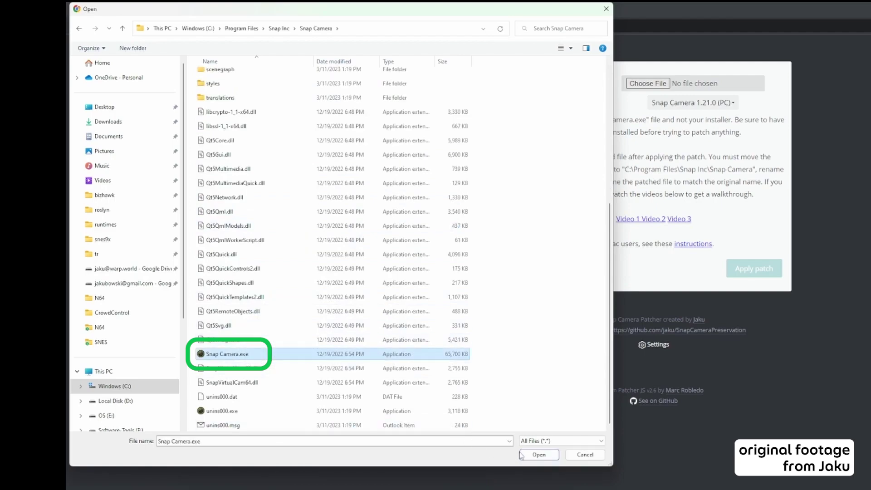
{"action": "left_click", "coordinate": [538, 454]}
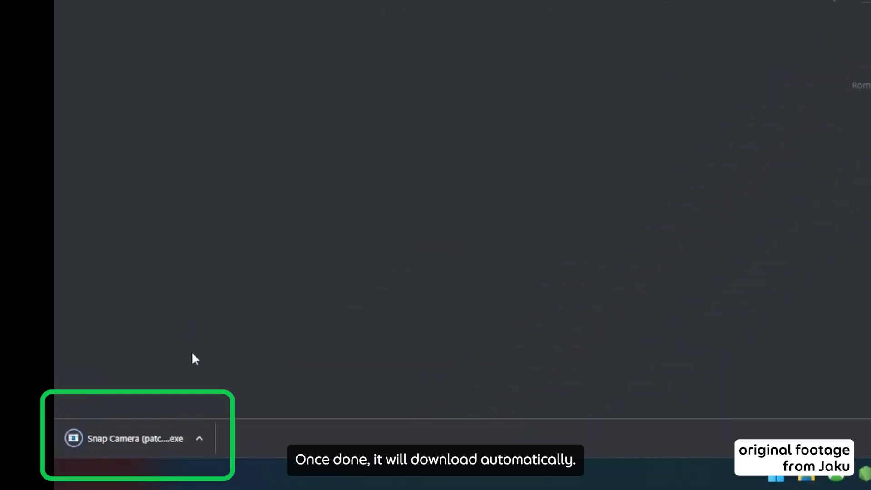
- Show the downloaded Snap Camera (patched).exe in its Downloads folder and rename it to Snap Camera.exe
{"action": "left_click", "coordinate": [200, 436]}
{"action": "left_click", "coordinate": [269, 390]}
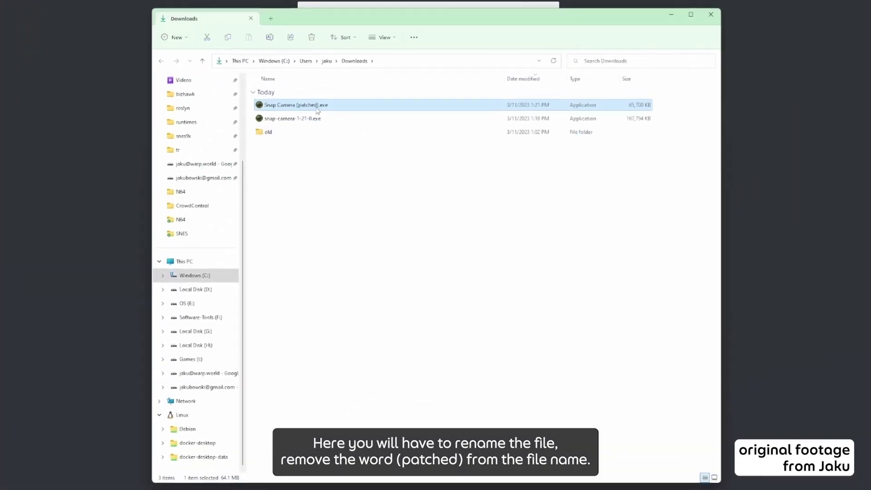
{"action": "left_click", "coordinate": [254, 86]}
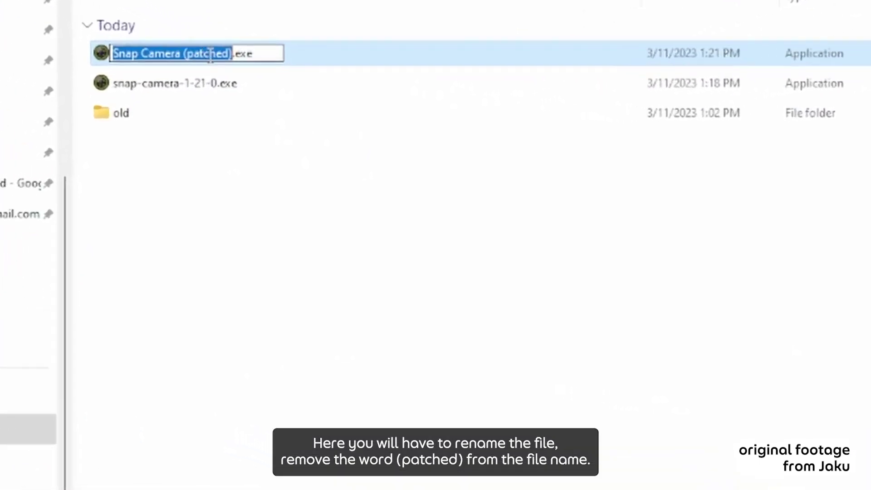
{"action": "left_click", "coordinate": [179, 51]}
{"action": "key", "text": "BackSpace"}
{"action": "key", "text": "Delete"}
{"action": "key", "text": "Delete"}
{"action": "key", "text": "Delete"}
{"action": "key", "text": "Delete"}
{"action": "key", "text": "Delete"}
{"action": "key", "text": "Delete"}
{"action": "key", "text": "Delete"}
{"action": "key", "text": "Delete"}
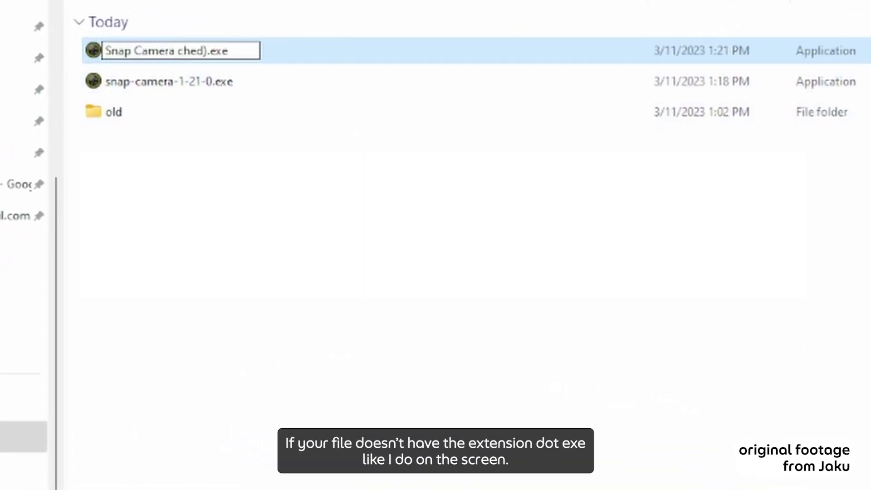
{"action": "key", "text": "BackSpace"}
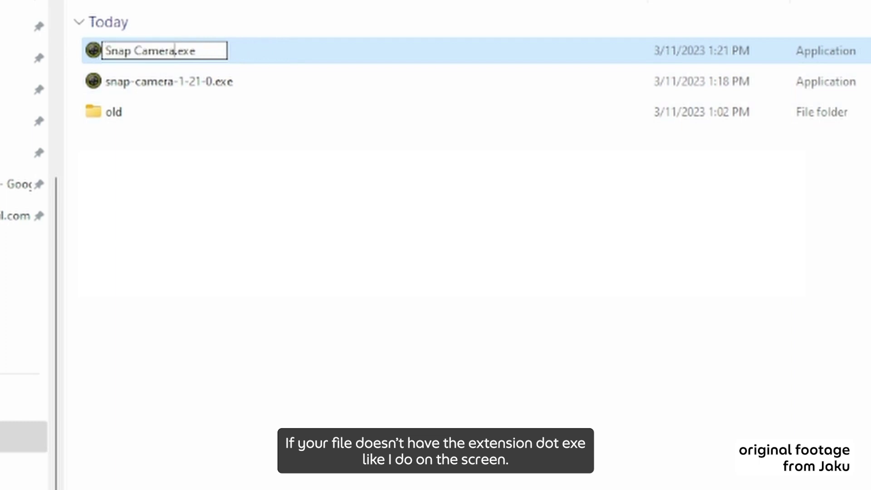
{"action": "key", "text": "Return"}
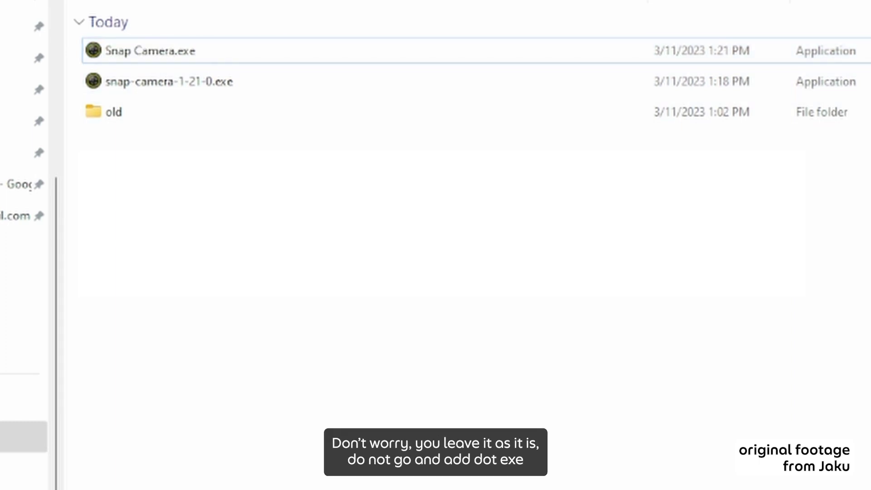
- Copy the patched Snap Camera.exe from Downloads and go to the folder C:\Program Files\Snap Inc\Snap Camera
{"action": "right_click", "coordinate": [200, 59]}
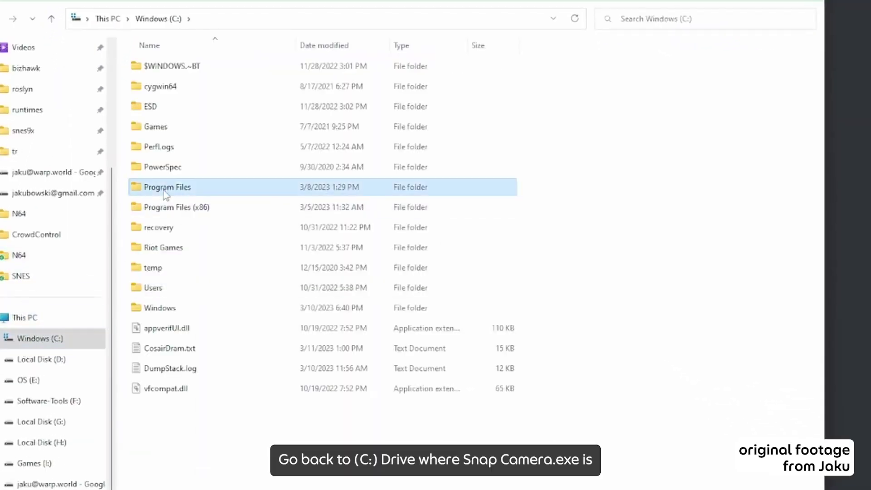
{"action": "double_click", "coordinate": [165, 186]}
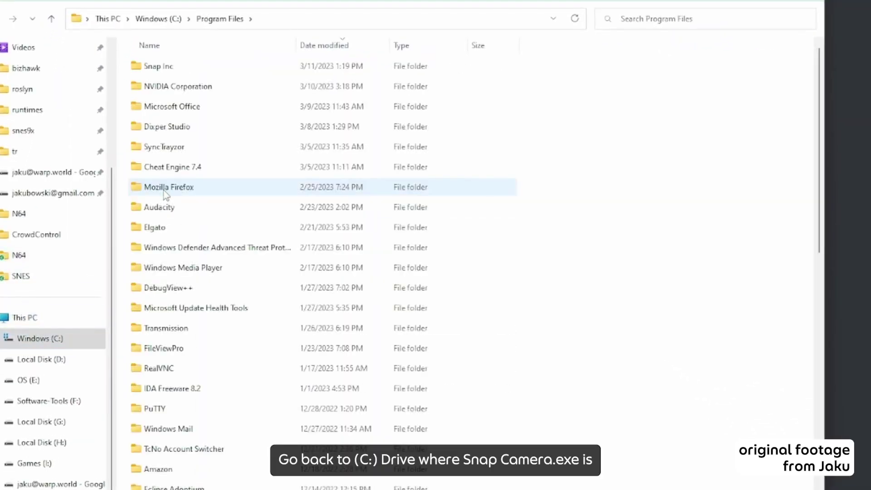
{"action": "left_click", "coordinate": [176, 69]}
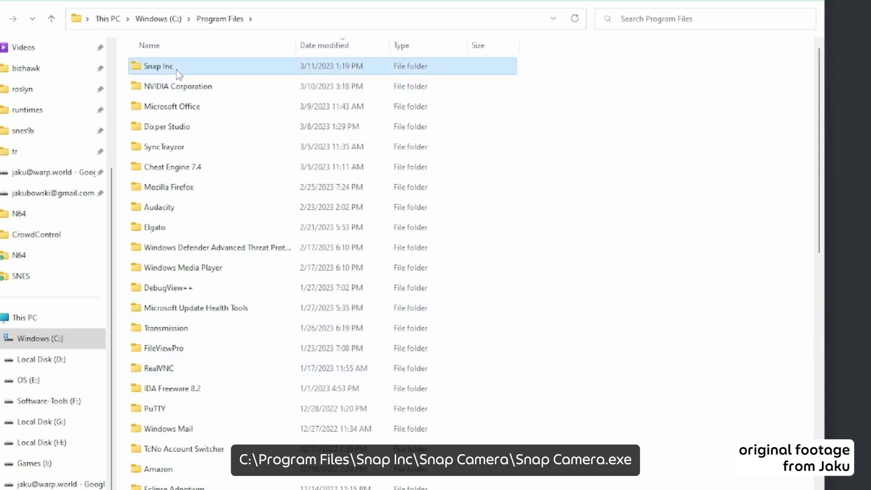
{"action": "double_click", "coordinate": [176, 70]}
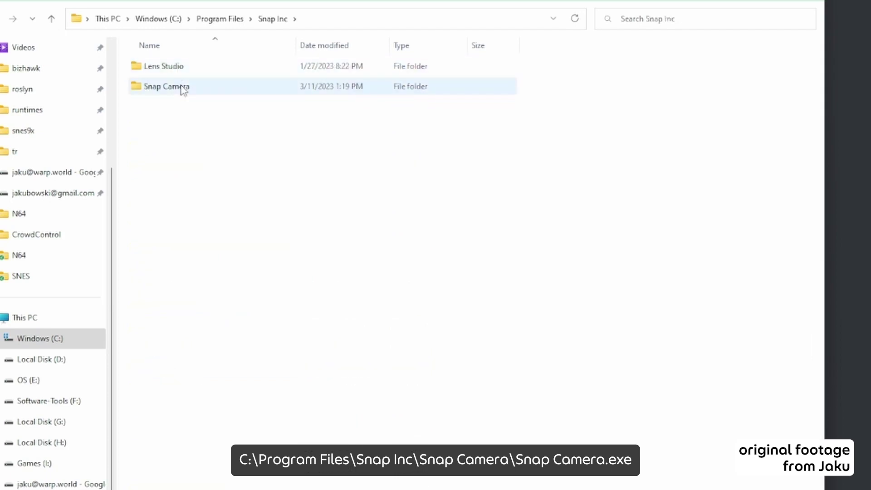
{"action": "double_click", "coordinate": [181, 88]}
- Paste the patched Snap Camera.exe into the Snap Camera installation folder, replacing the existing file with administrator permission
{"action": "scroll", "coordinate": [525, 299], "scroll_direction": "down", "scroll_amount": 5}
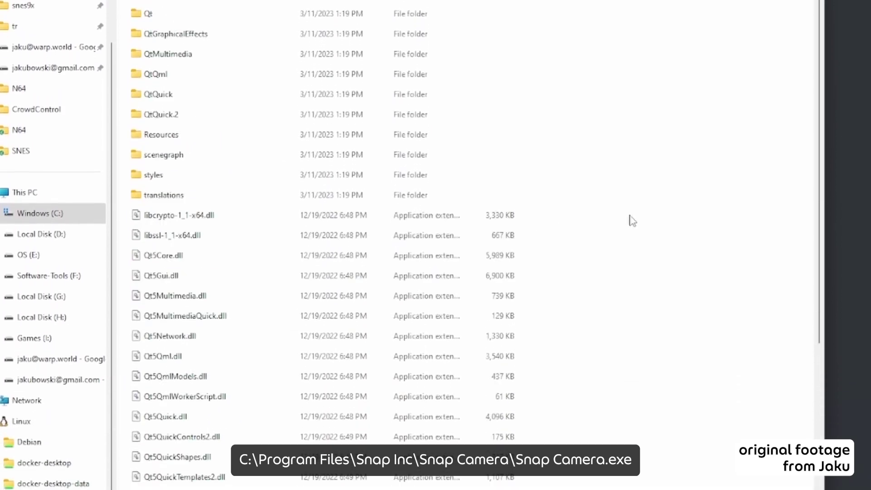
{"action": "right_click", "coordinate": [575, 380]}
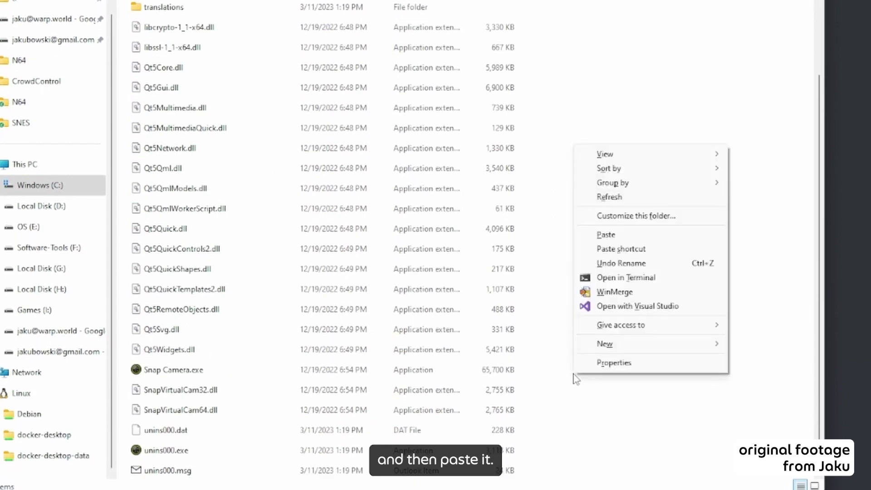
{"action": "left_click", "coordinate": [607, 235]}
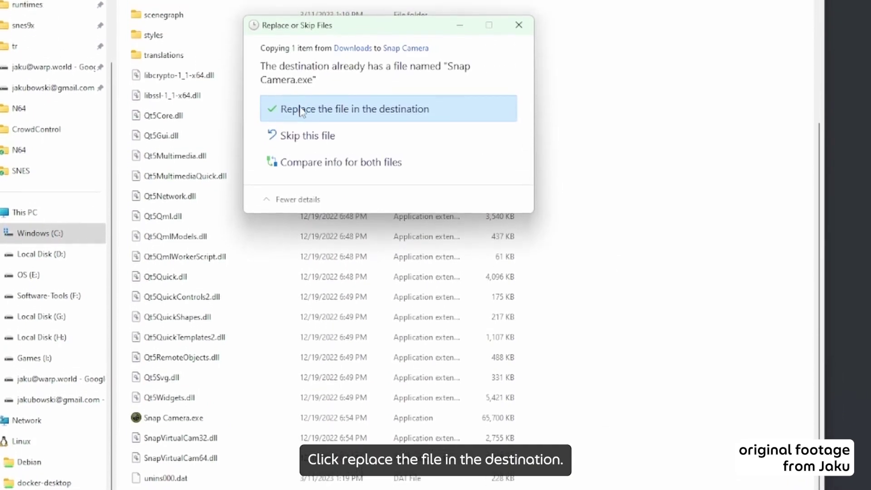
{"action": "left_click", "coordinate": [302, 110]}
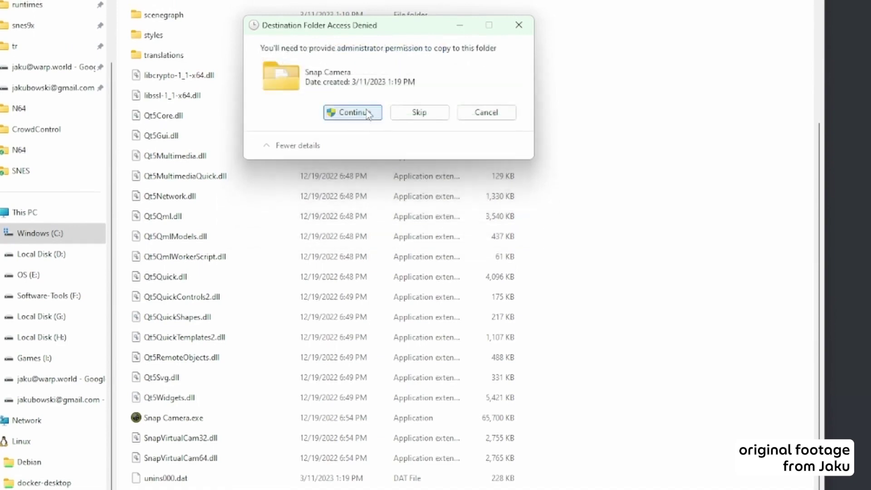
{"action": "left_click", "coordinate": [352, 112]}
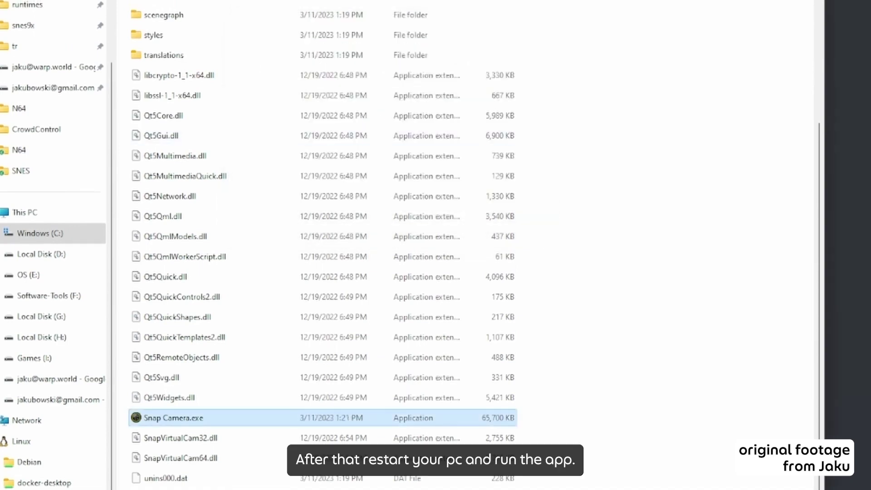